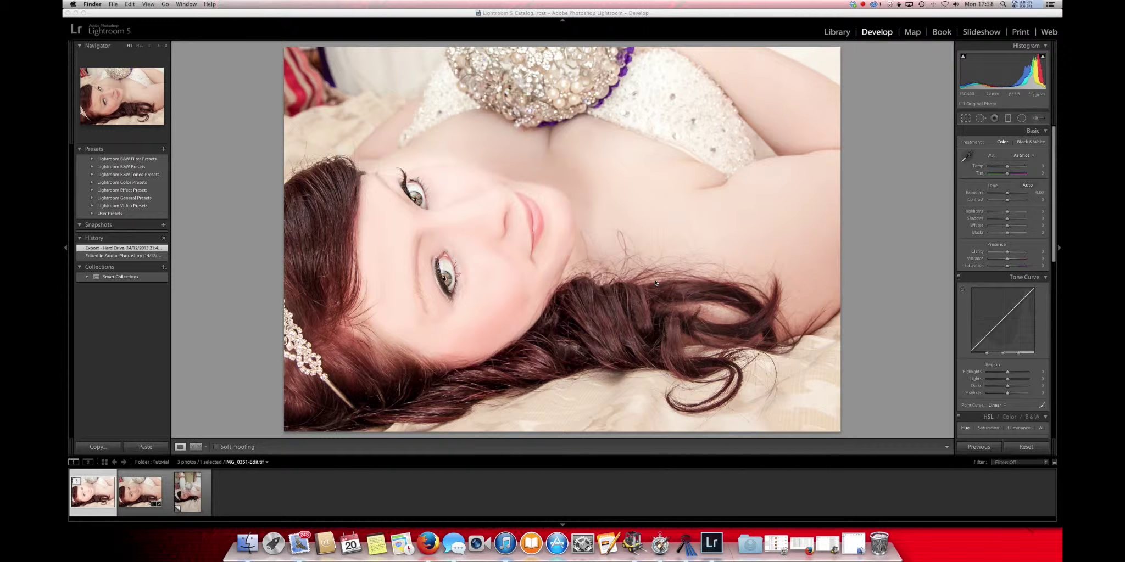
Move between the portrait virtual copy and the retouched landscape edit in the Develop filmstrip
left_click(198, 500)
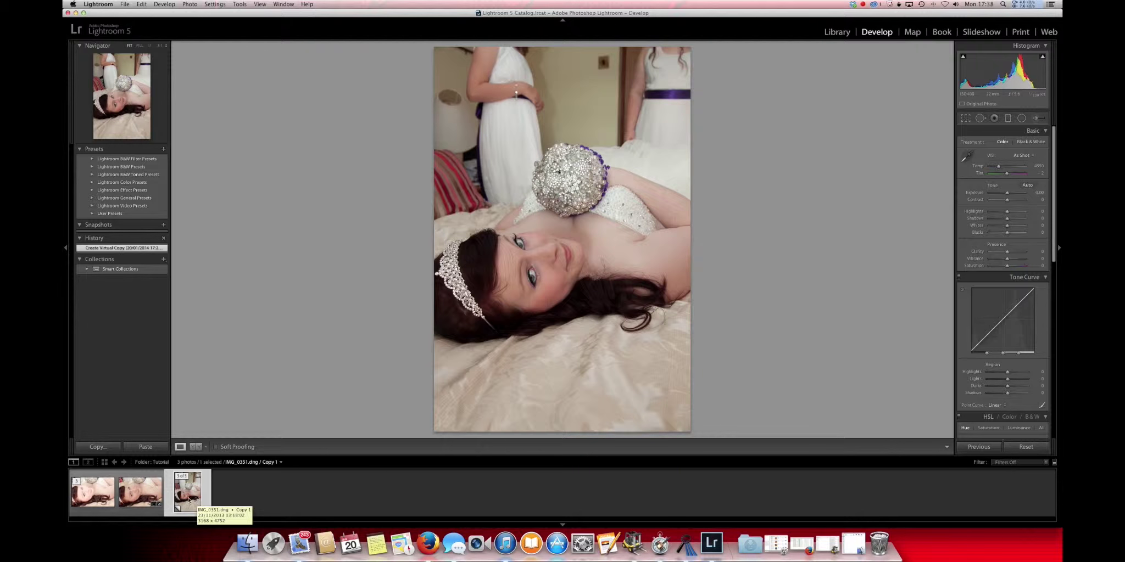
left_click(93, 501)
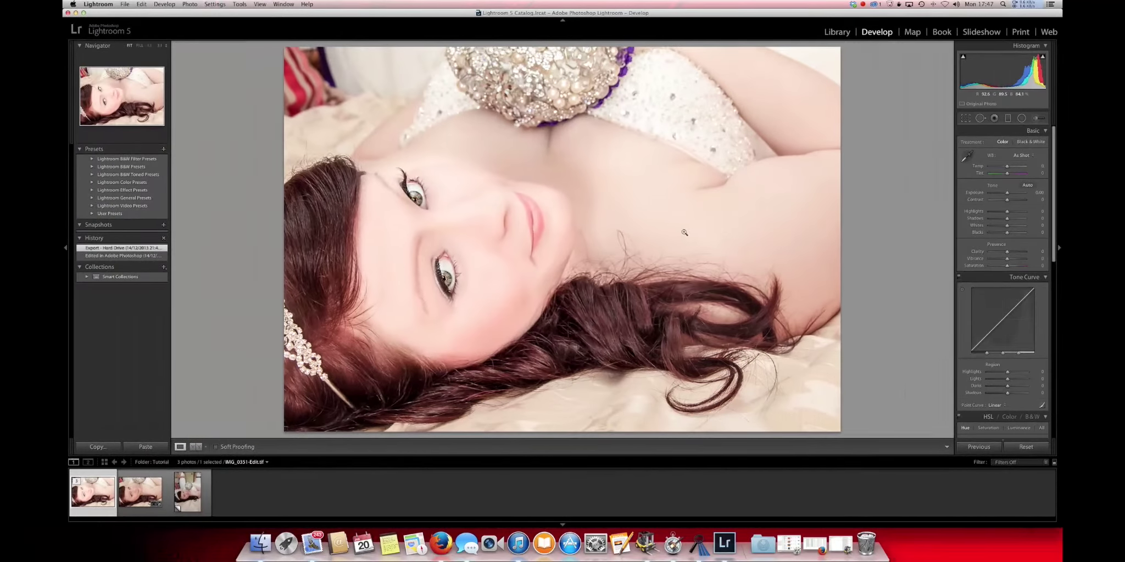
Crop the portrait copy in from the top-left, raising the bottom edge above the bedspread
left_click(208, 497)
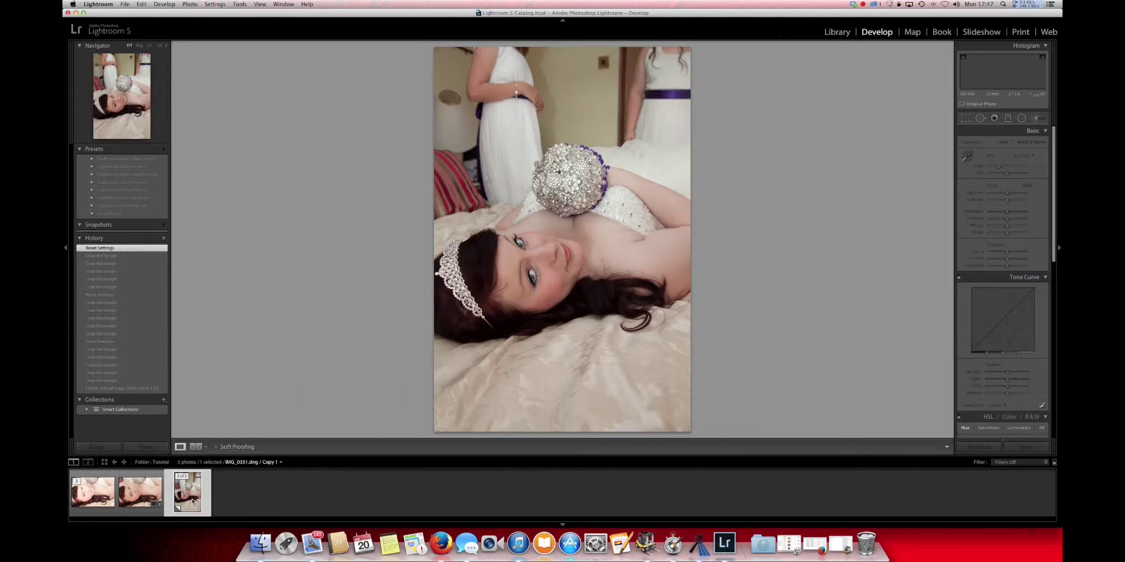
key("r")
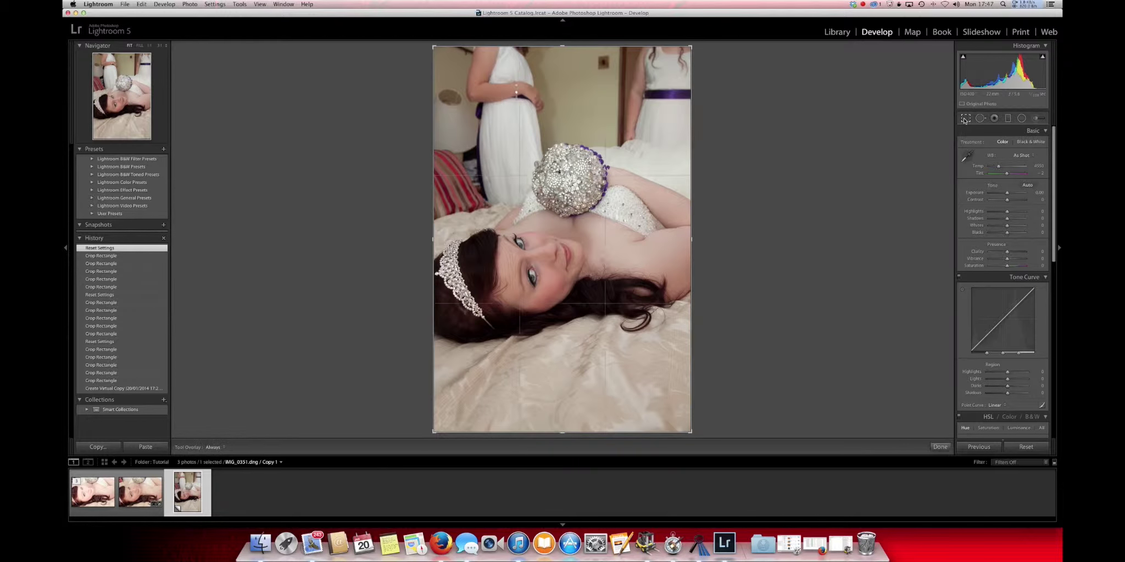
left_click_drag(434, 47, 452, 116)
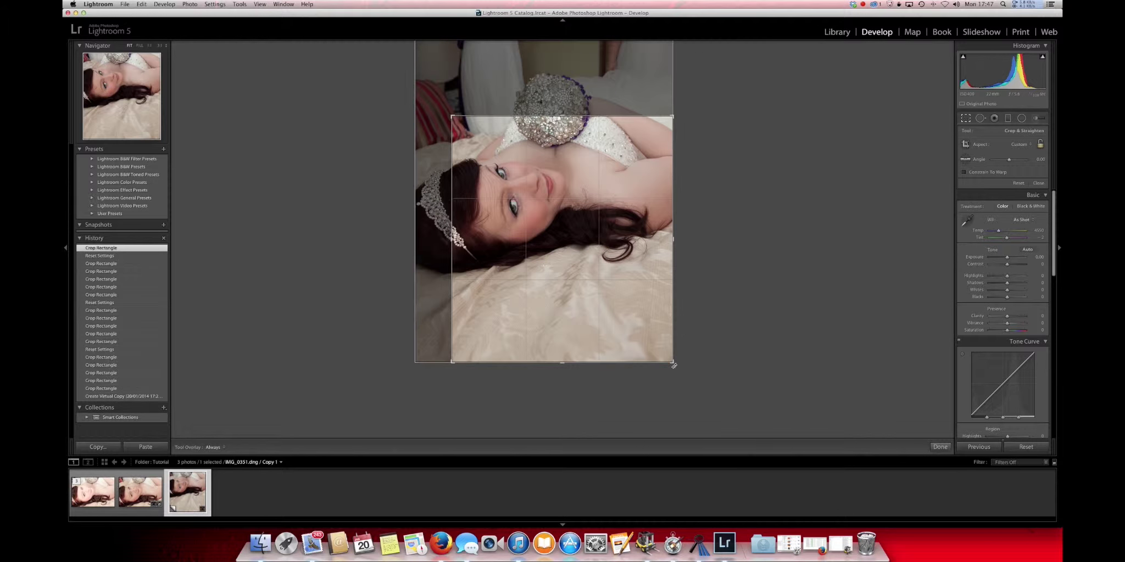
left_click_drag(672, 363, 673, 314)
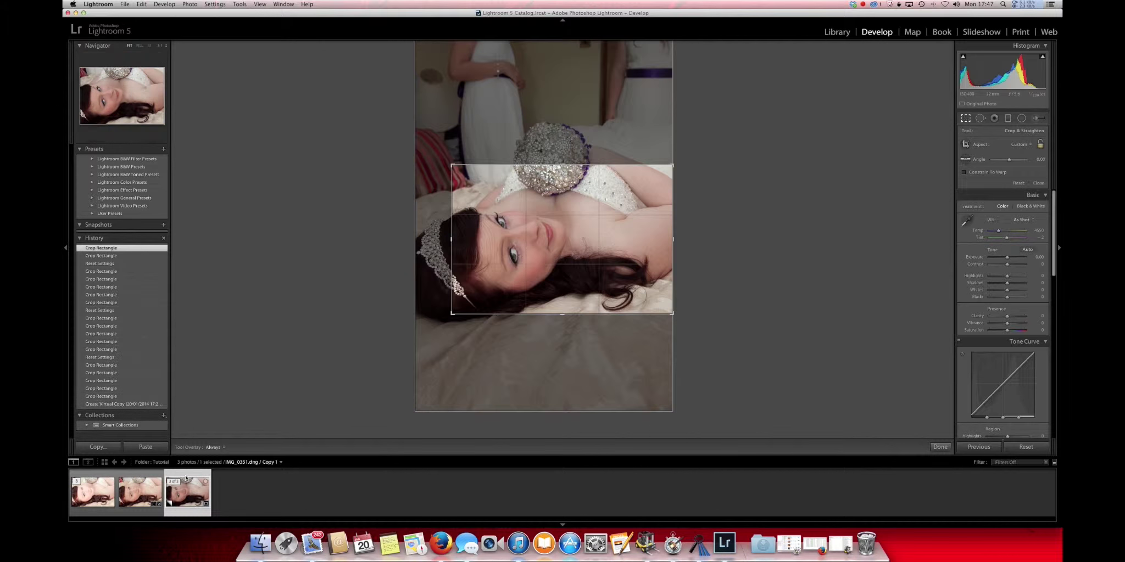
Compare against the original photo's crop, fine-tune the top and bottom crop edges, and return to the copy
left_click(137, 494)
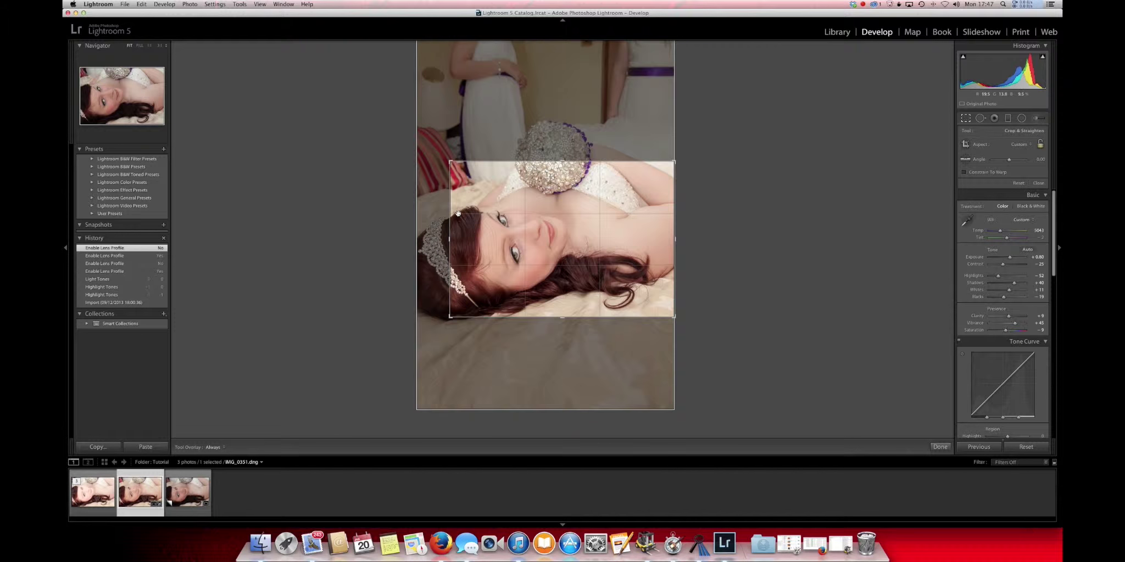
left_click(187, 492)
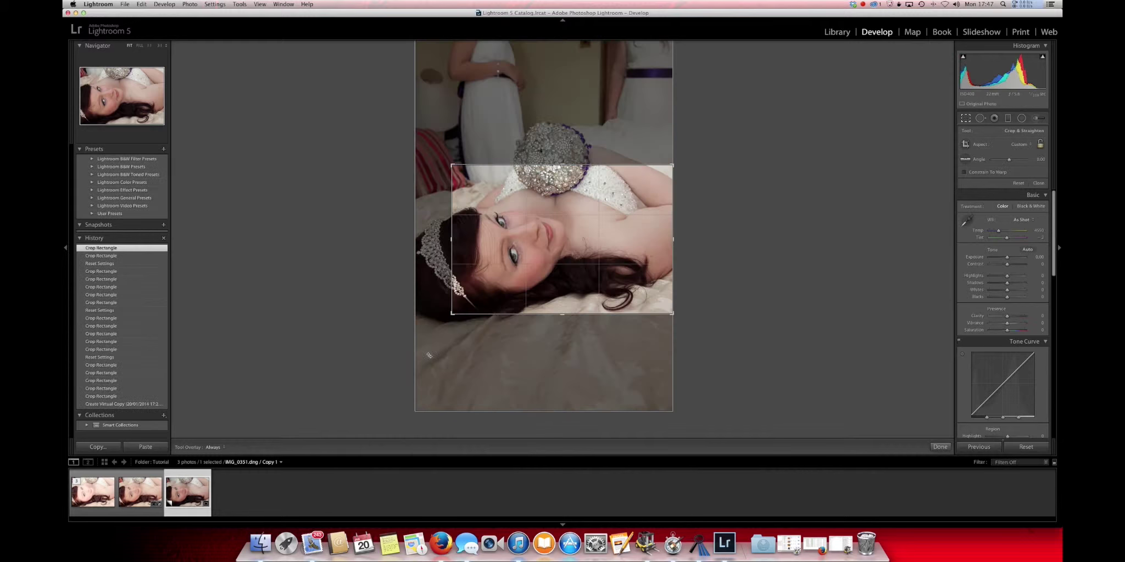
left_click_drag(449, 319, 452, 315)
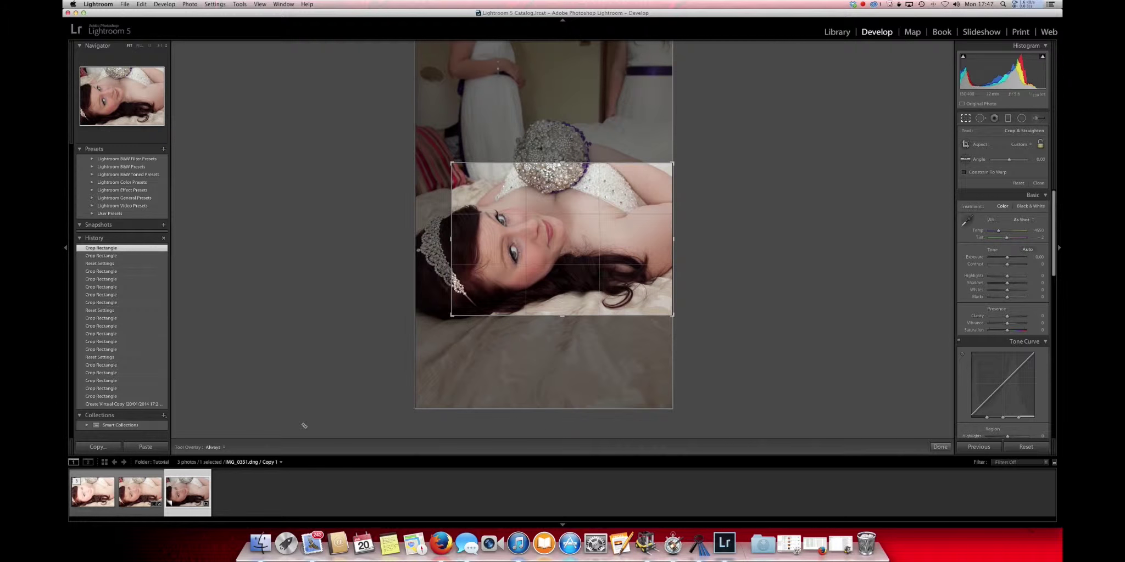
left_click(149, 494)
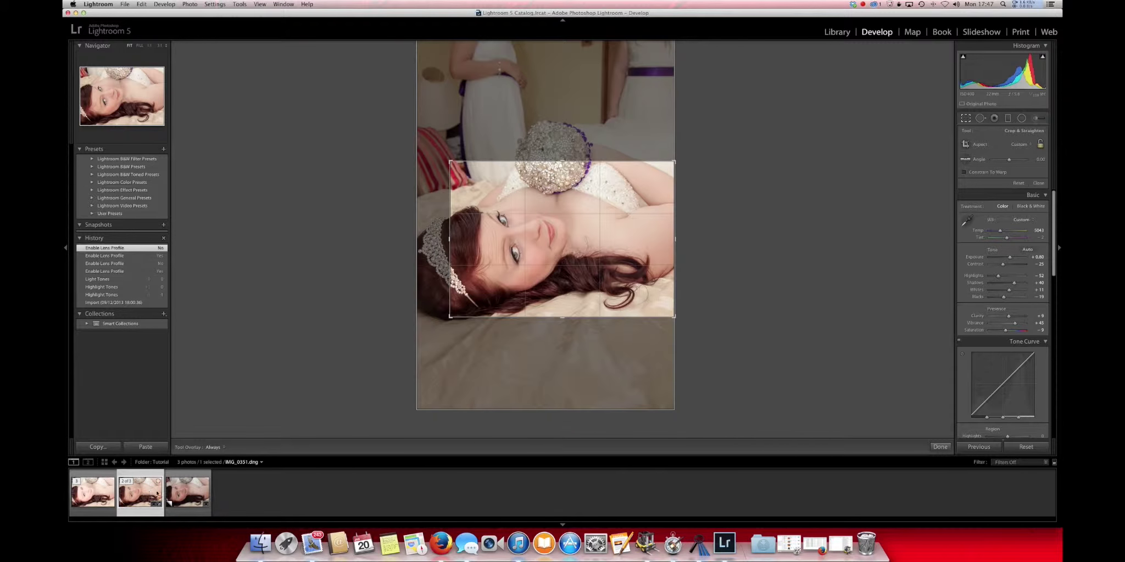
left_click(187, 491)
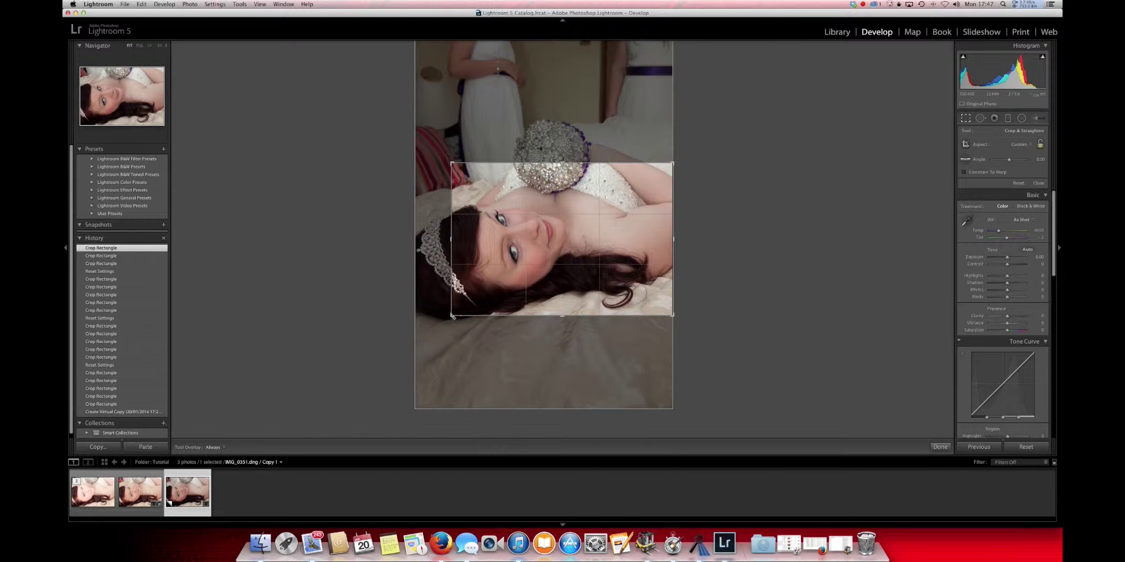
left_click(154, 499)
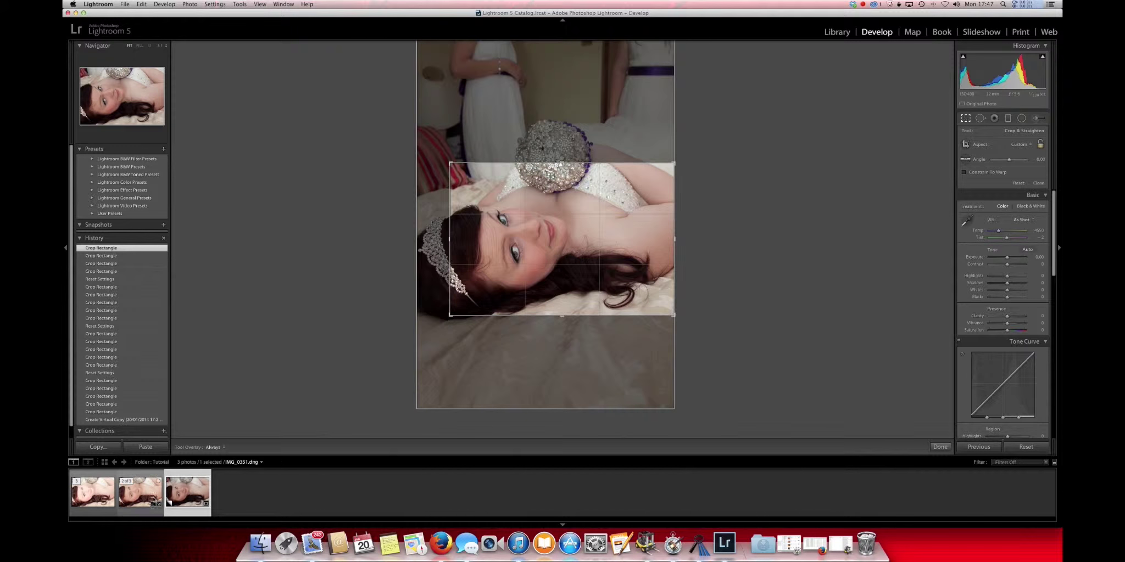
left_click(168, 493)
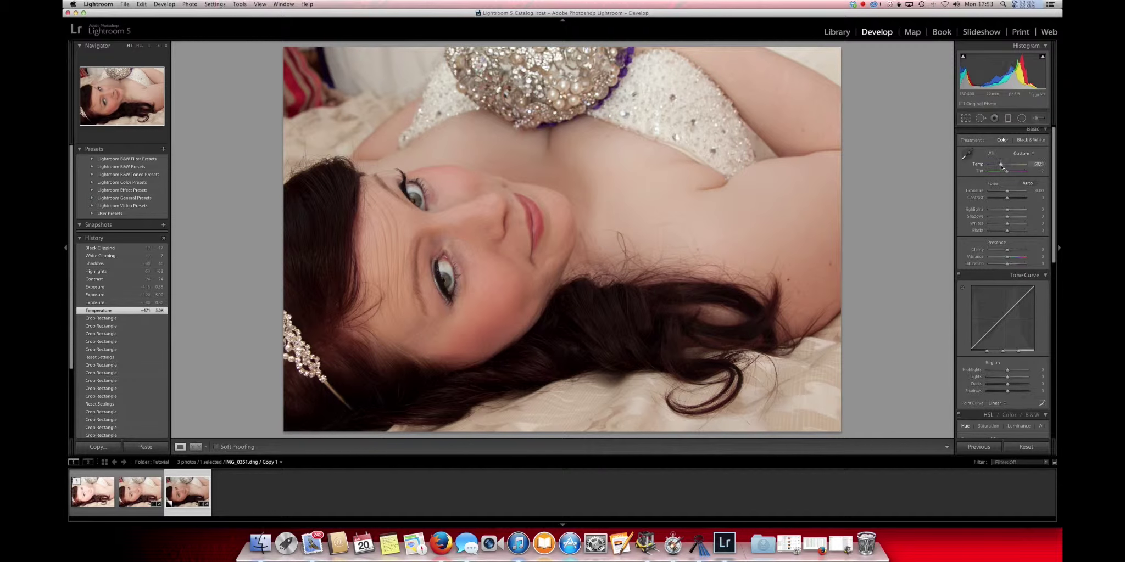
Warm Temp slightly, set Exposure to +0.85, and lower Contrast to about -12
left_click_drag(1001, 165, 1011, 193)
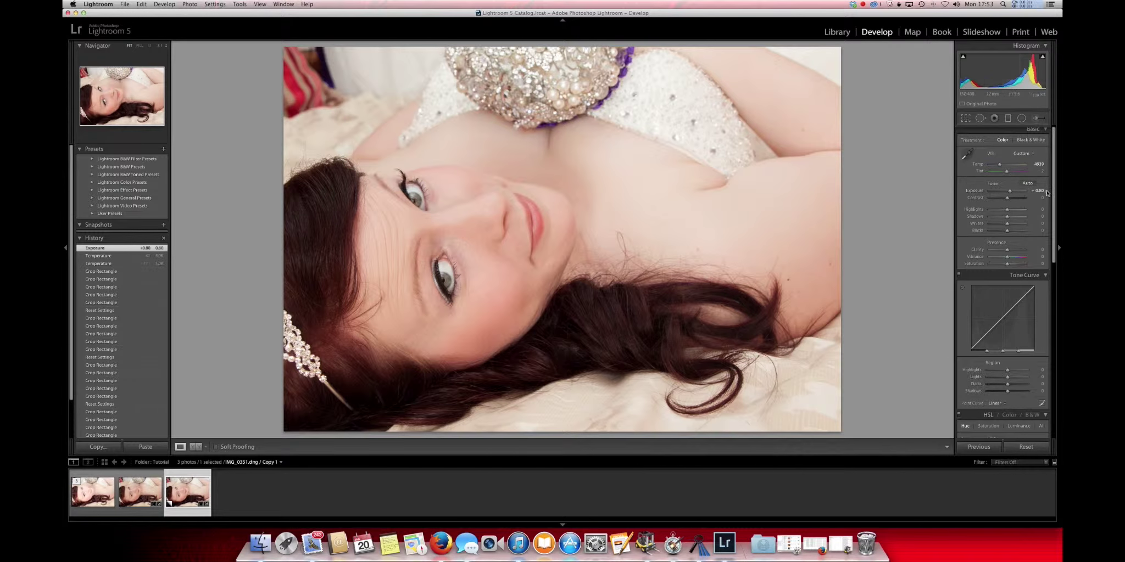
left_click(1038, 191)
left_click(1038, 190)
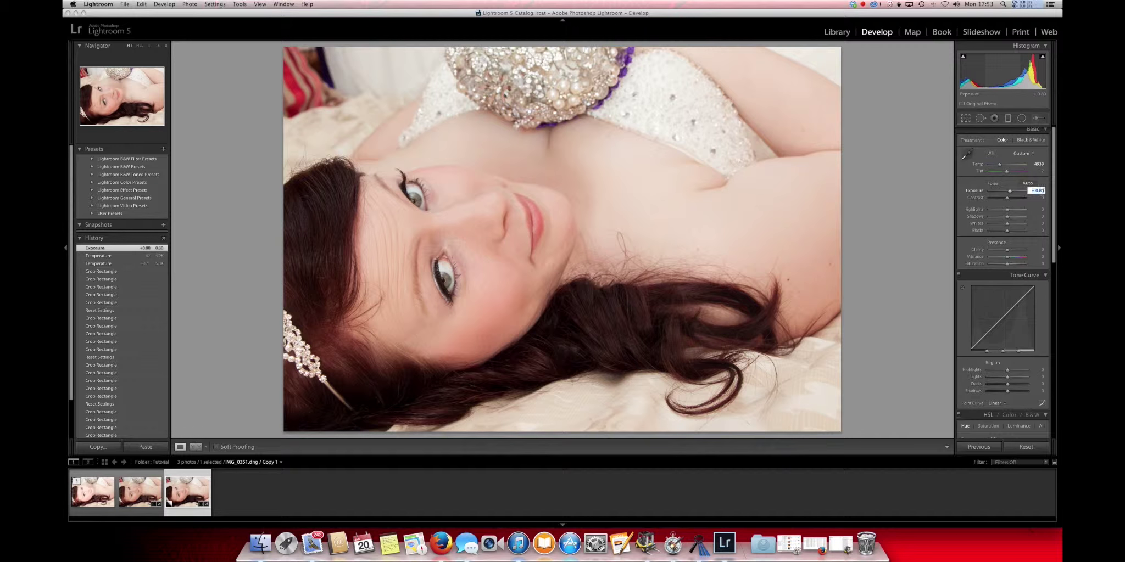
key("BackSpace")
type("5")
key("Tab")
left_click_drag(1007, 198, 1012, 219)
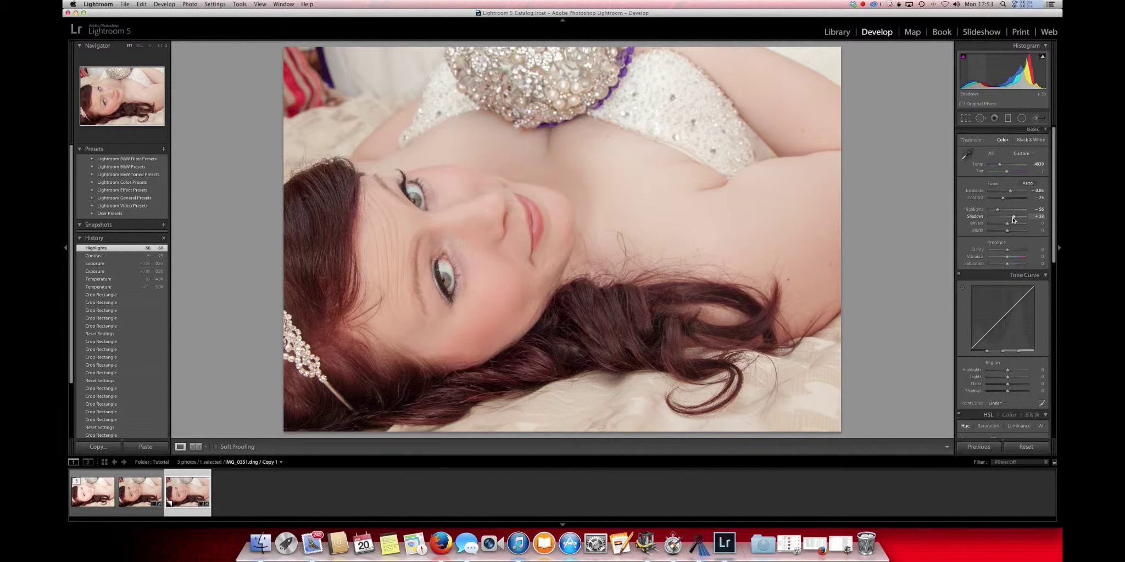
Lift Shadows to +38, then set Whites to +7 and Blacks to -17 while previewing clipping
left_click_drag(1014, 220, 1013, 220)
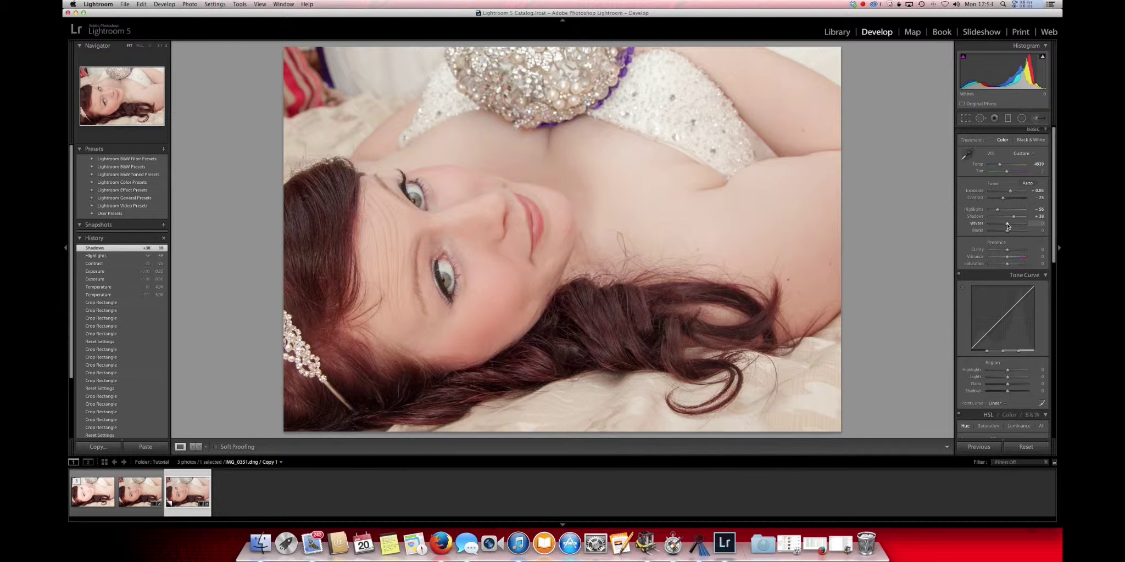
key("alt")
left_click_drag(1008, 226, 1008, 226)
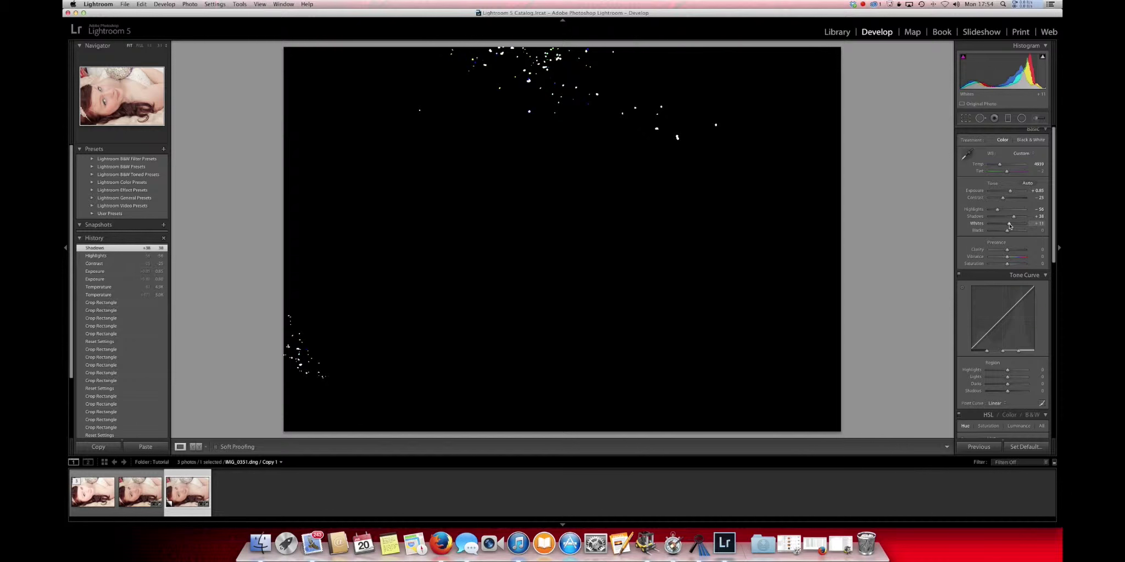
left_click_drag(1008, 225, 1004, 233)
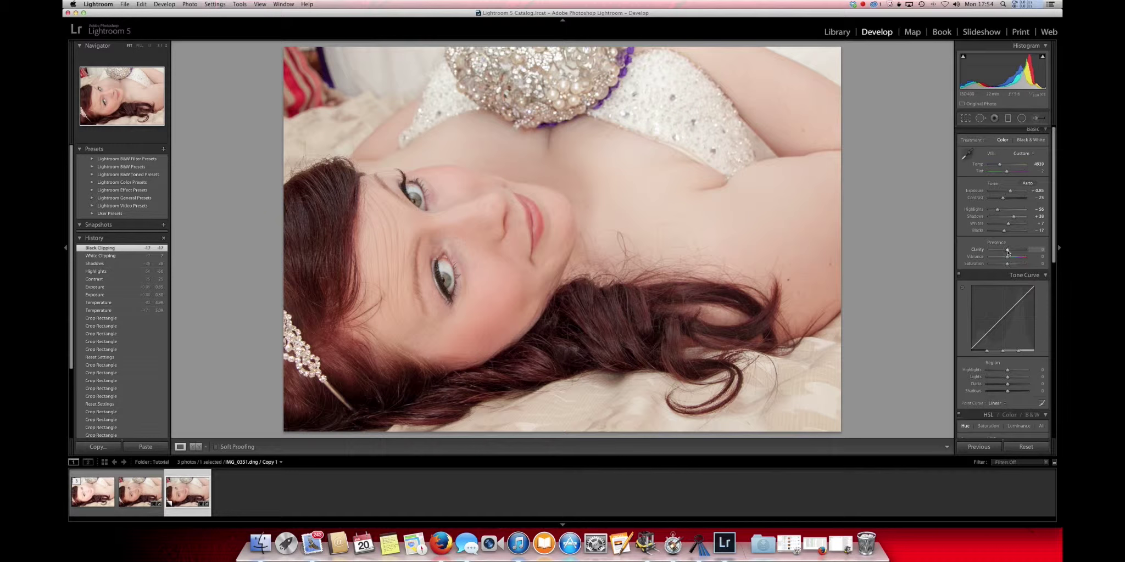
Add Clarity of about +10, reduce Saturation slightly, and show the Before/After comparison
left_click_drag(1007, 252, 1015, 258)
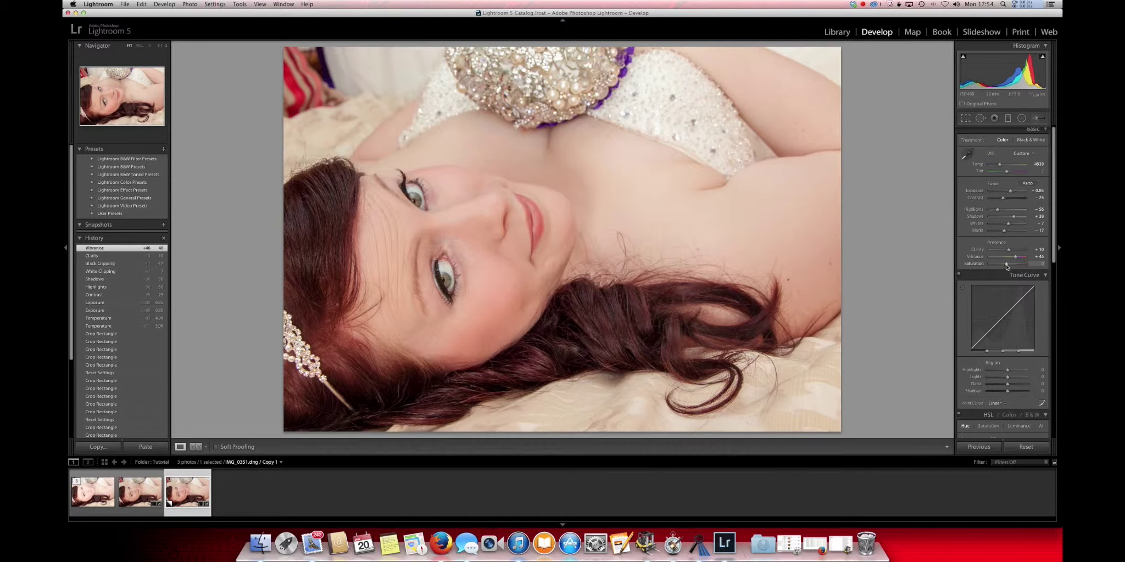
left_click_drag(1006, 267, 1005, 266)
key("y")
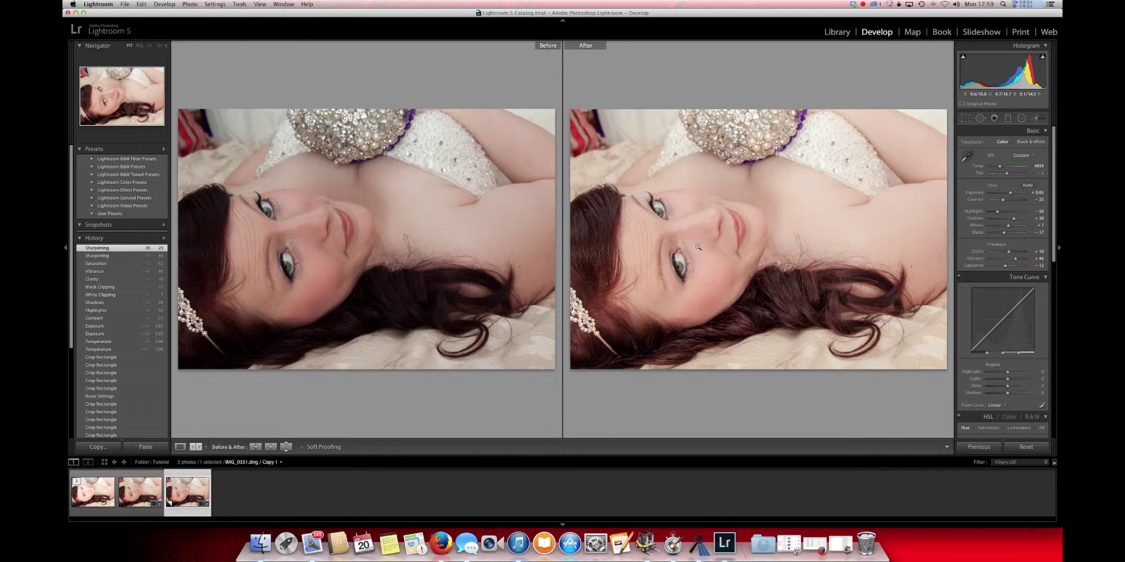
Close the Before/After comparison to view the single edited portrait in Loupe view
key("y")
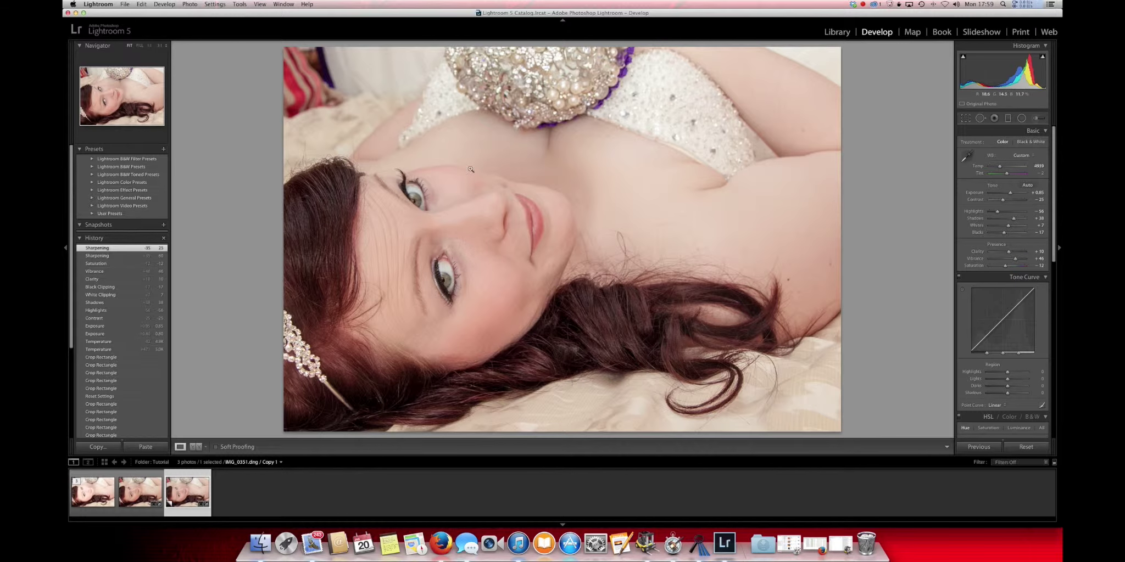
Zoom to 1:1 on the eyes and hair jewellery and set Sharpening Amount to 51
scroll(1006, 265, "down", 5)
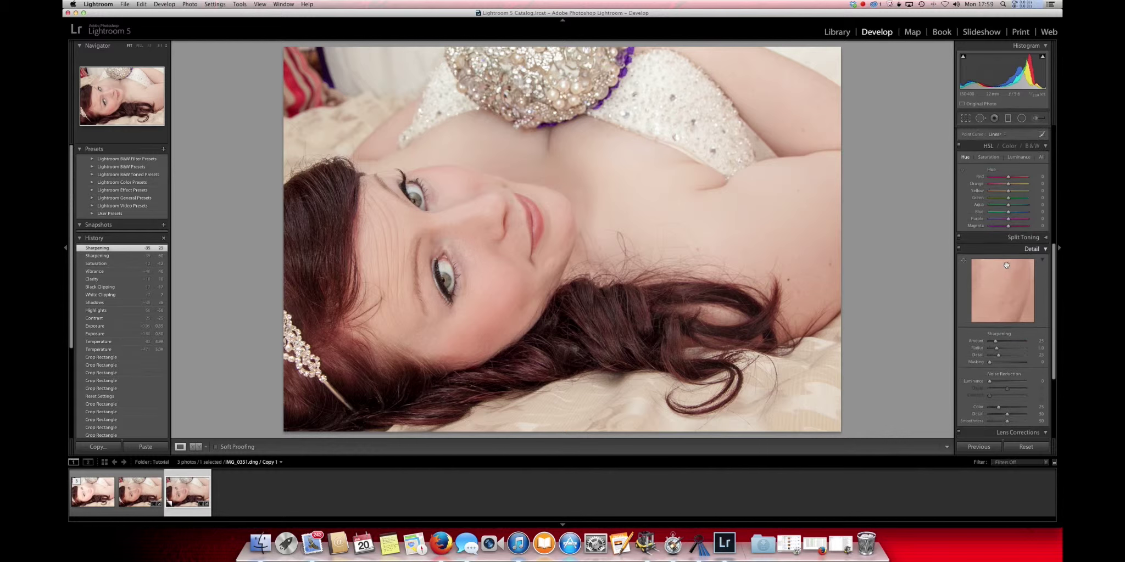
scroll(1006, 265, "down", 3)
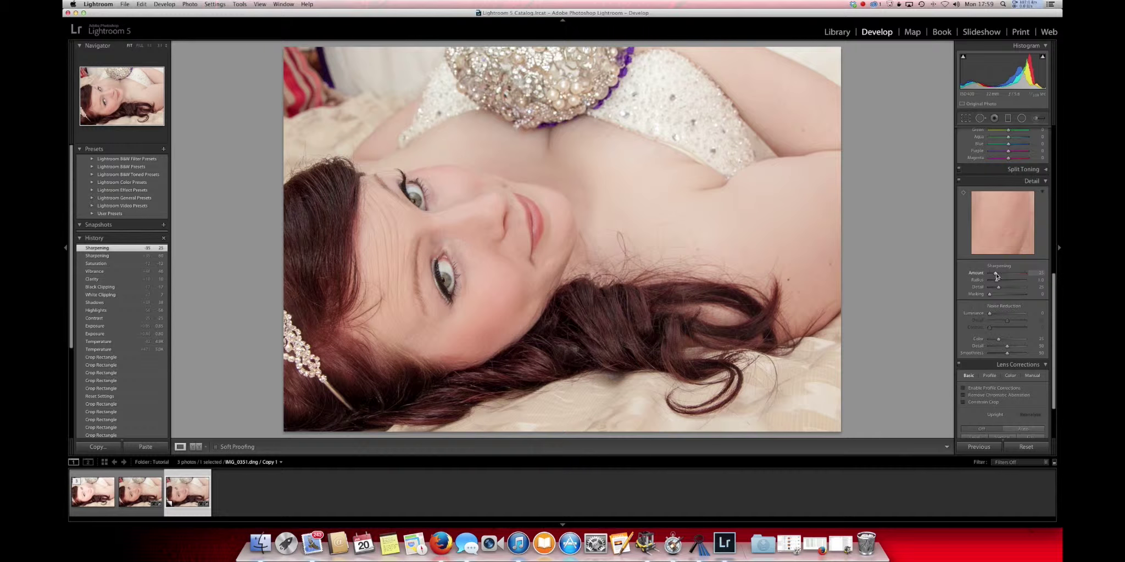
left_click(459, 264)
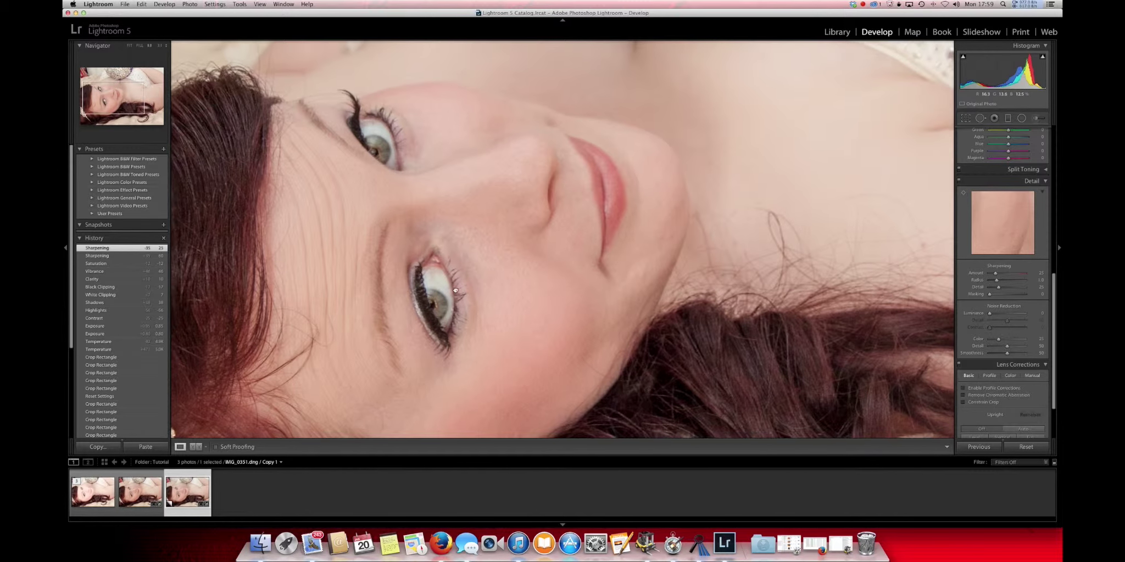
left_click_drag(455, 291, 534, 281)
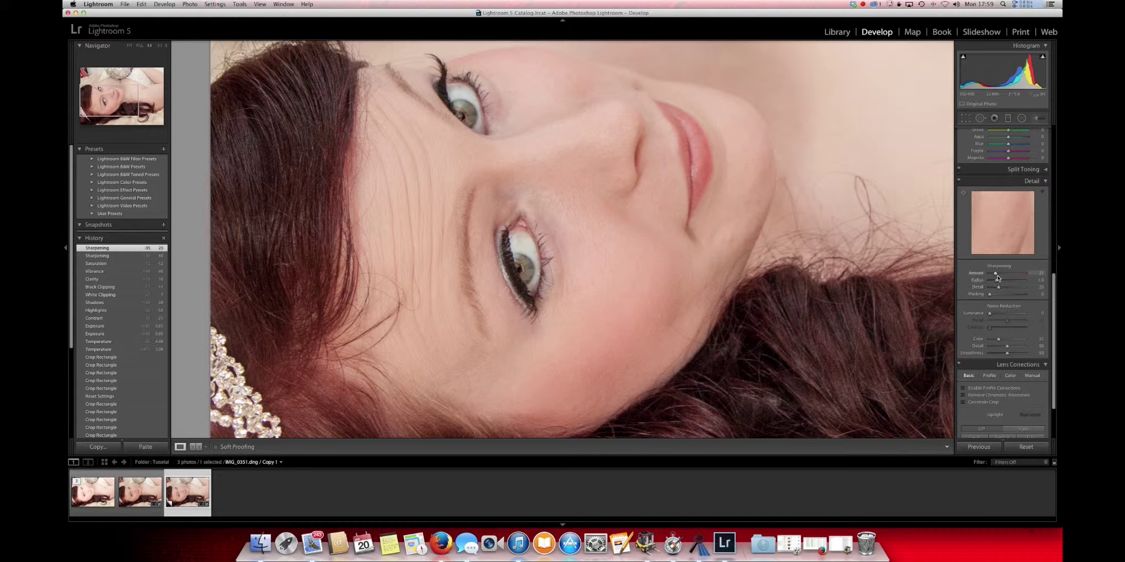
left_click_drag(995, 274, 1003, 277)
left_click_drag(1002, 276, 1002, 276)
Set Luminance noise reduction to 37, fit the photo, and show the Before/After comparison
left_click_drag(990, 315, 994, 317)
left_click_drag(1003, 316, 1003, 317)
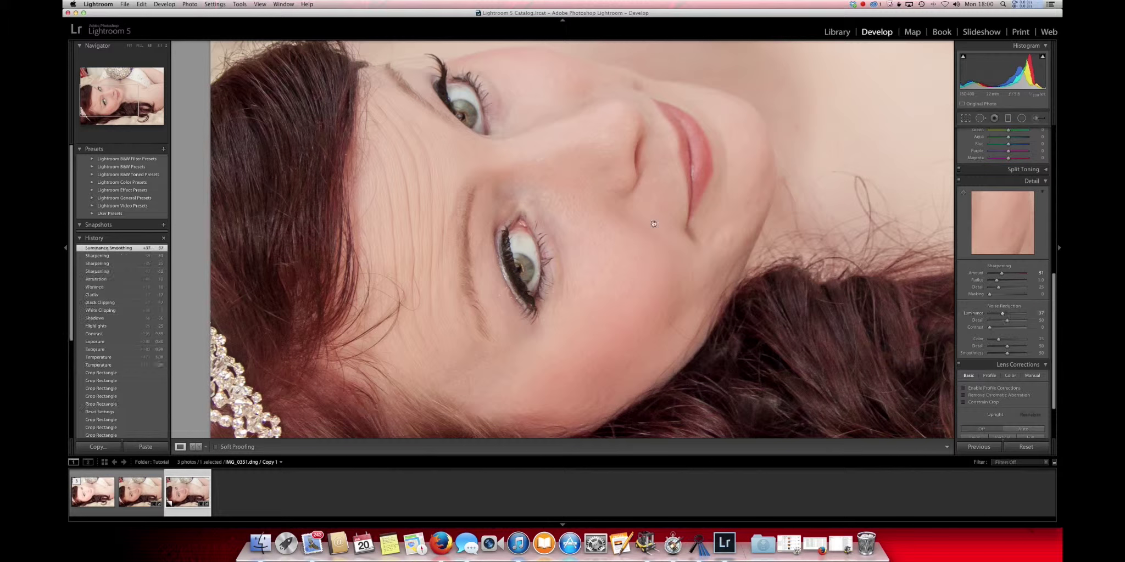
left_click(616, 218)
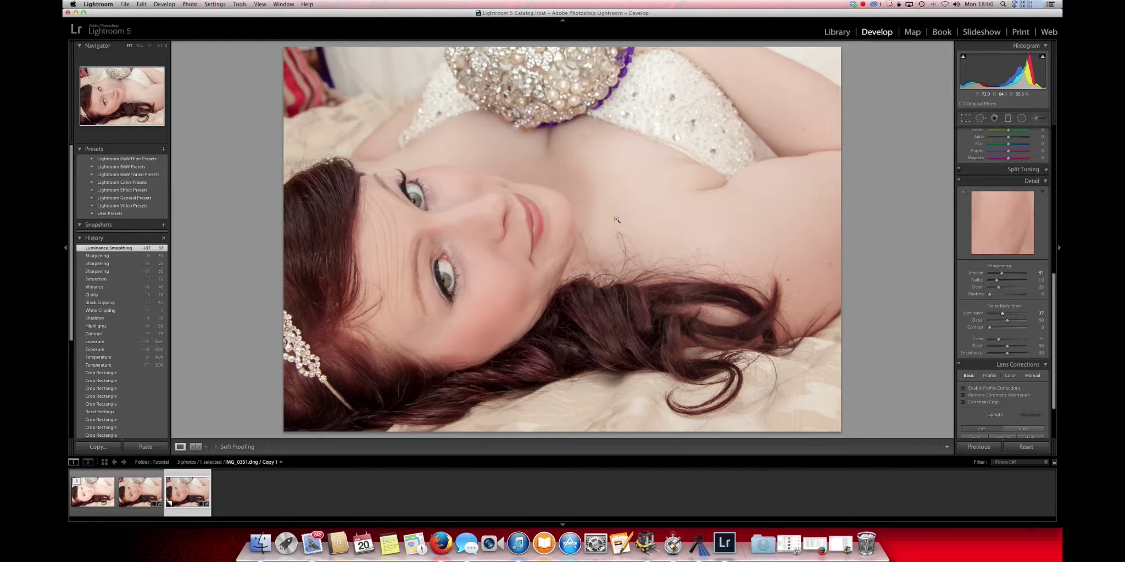
key("y")
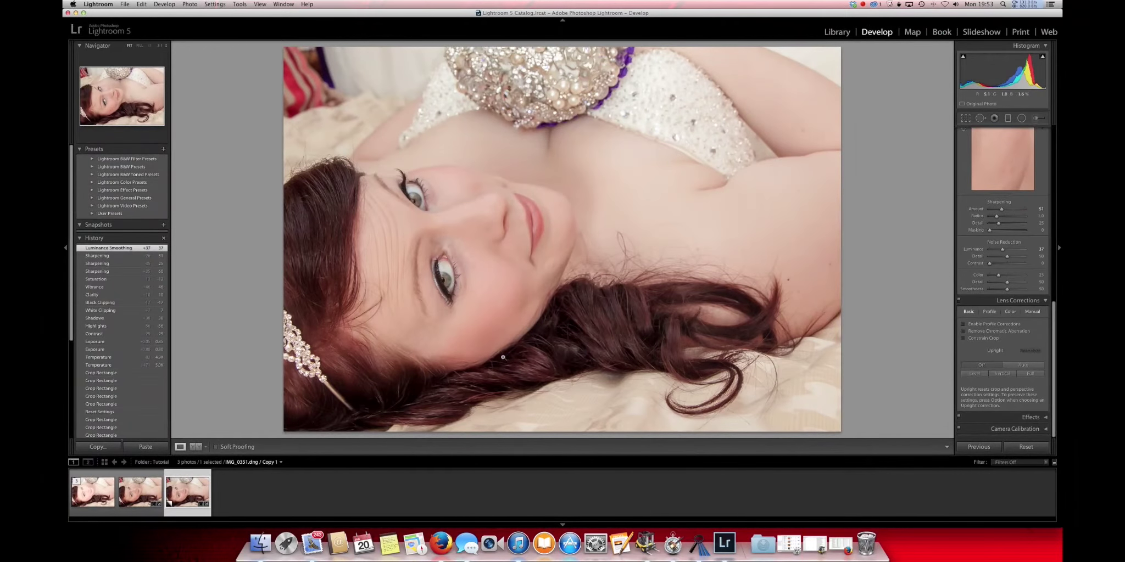
Send the third filmstrip photo, the edited IMG_0351 copy, to Edit in Adobe Photoshop CC
left_click(144, 495)
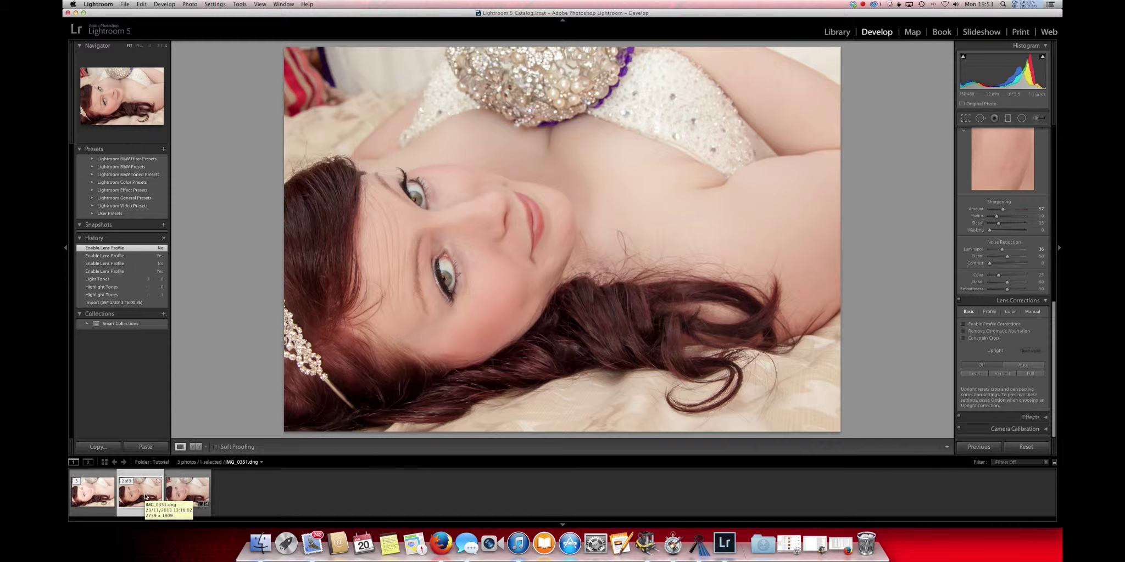
left_click(178, 495)
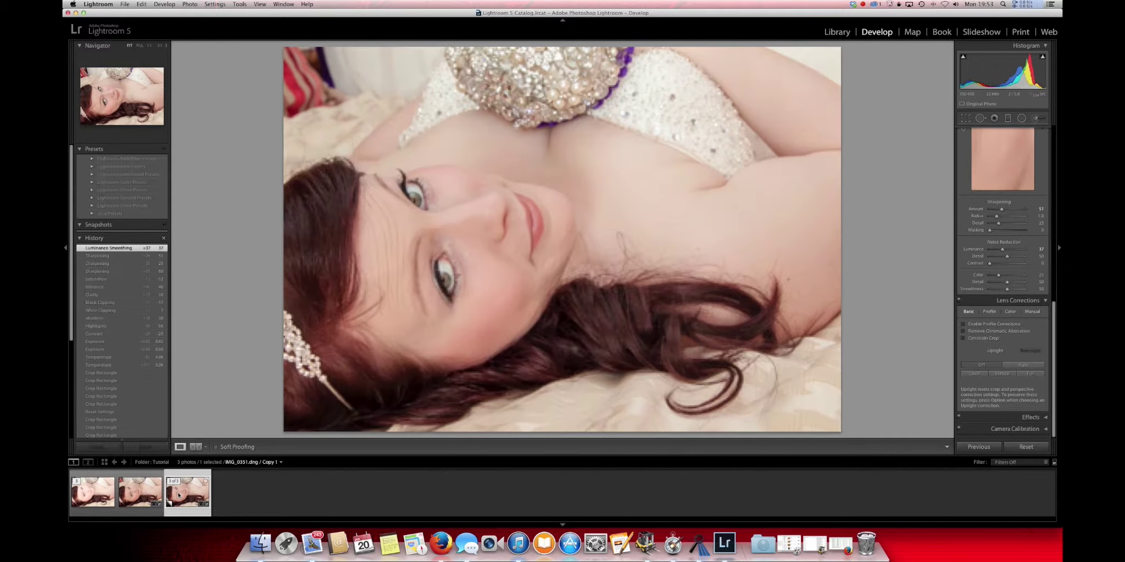
right_click(182, 496)
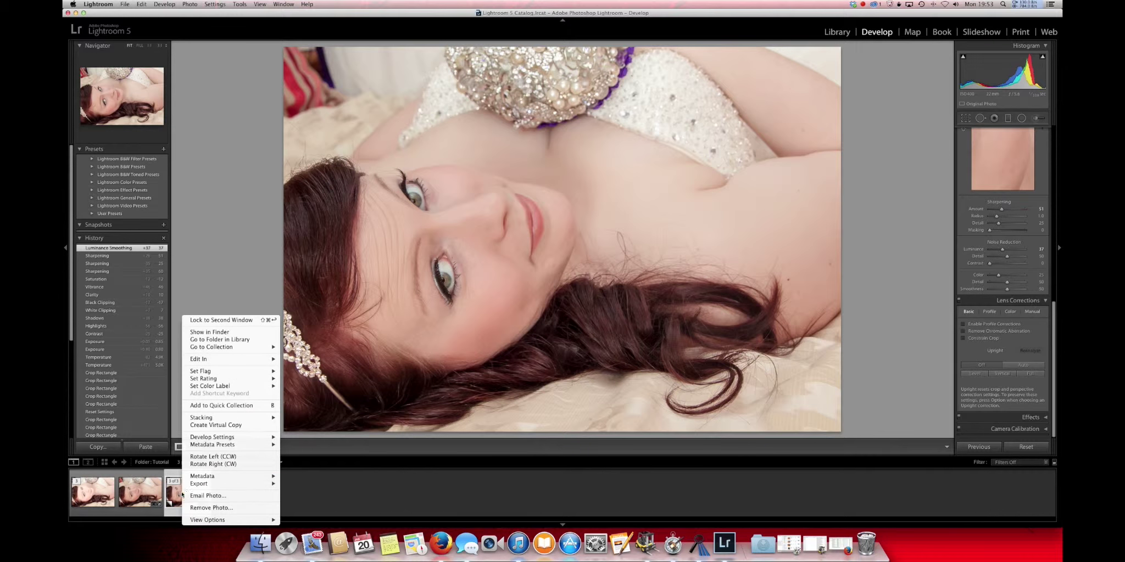
mouse_move(268, 361)
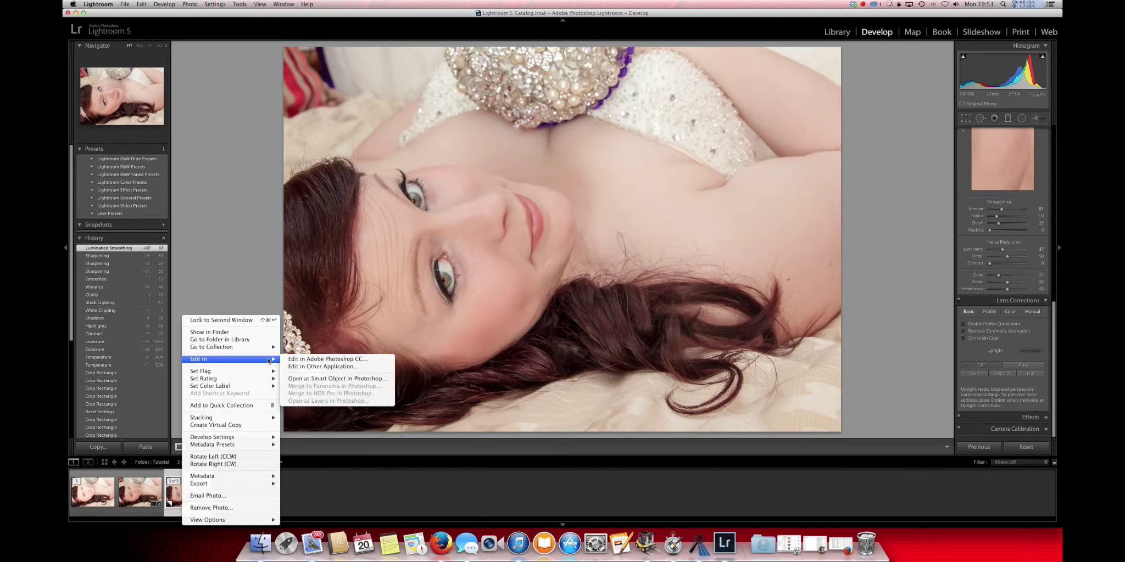
left_click(302, 359)
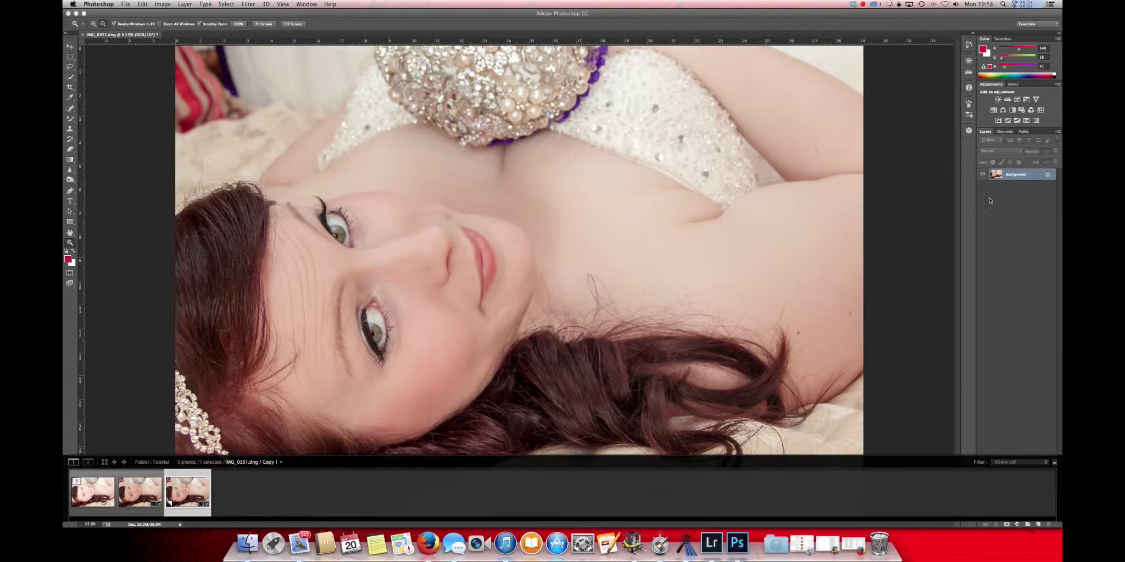
Duplicate the Background layer as 'Background copy' using its context menu
right_click(1011, 176)
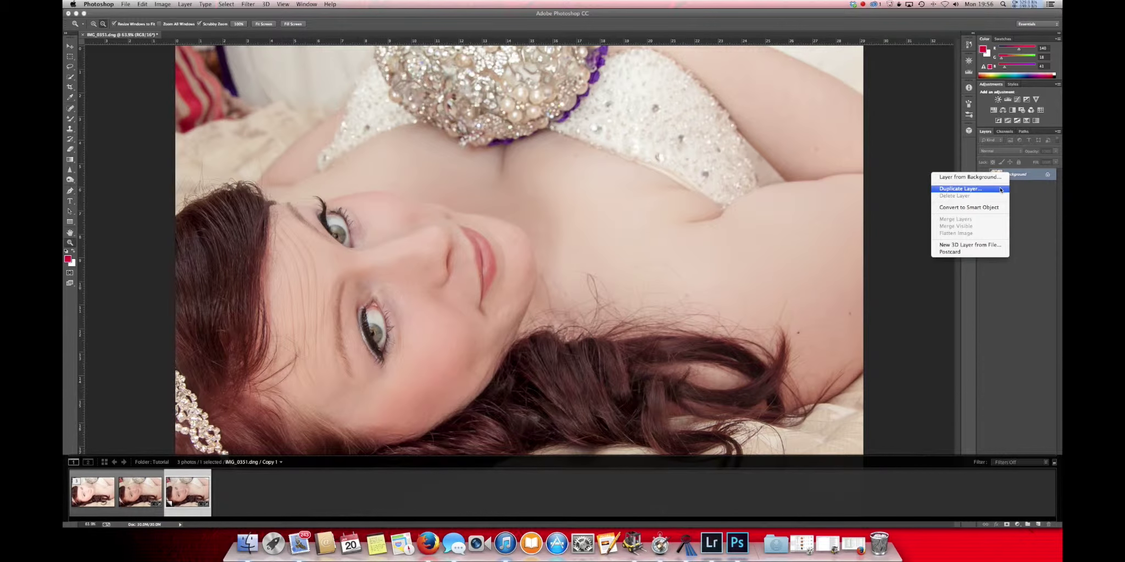
left_click(1001, 190)
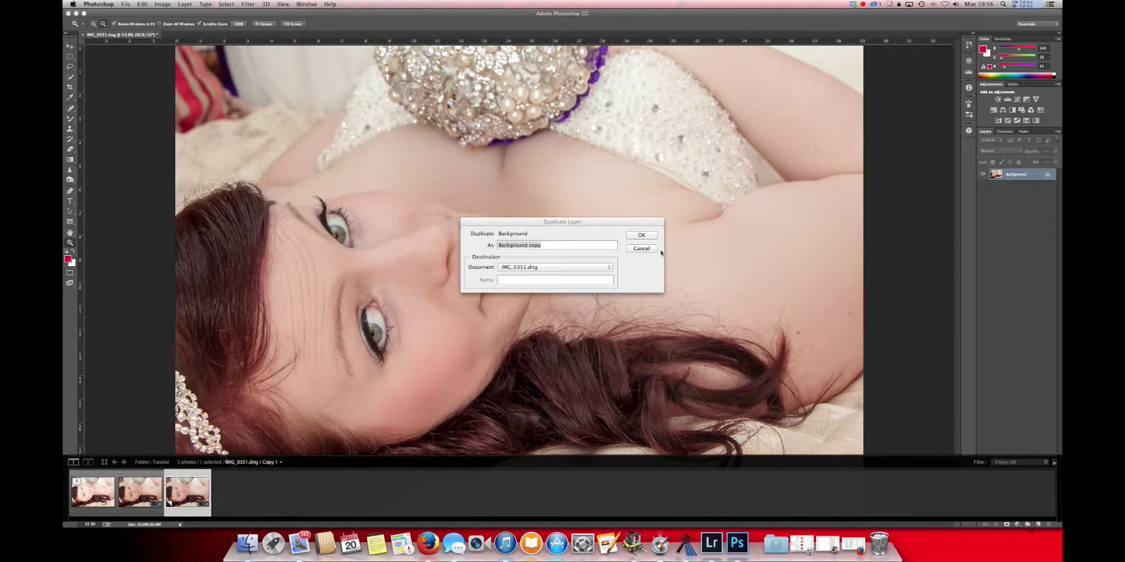
left_click(650, 236)
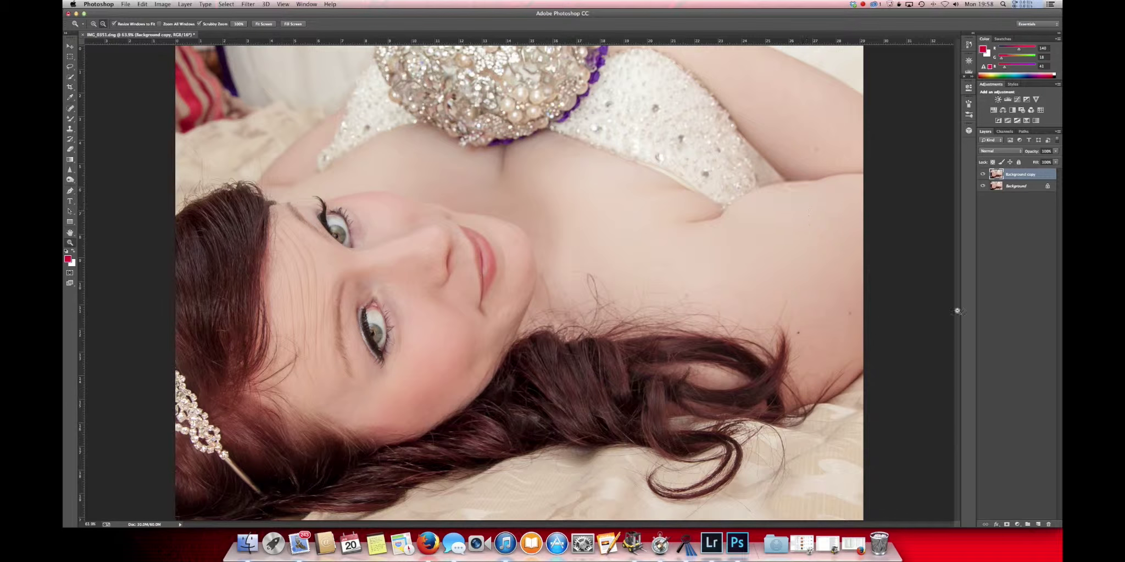
Add a Brightness/Contrast adjustment layer with Brightness 44 and close its Properties panel
left_click(1017, 525)
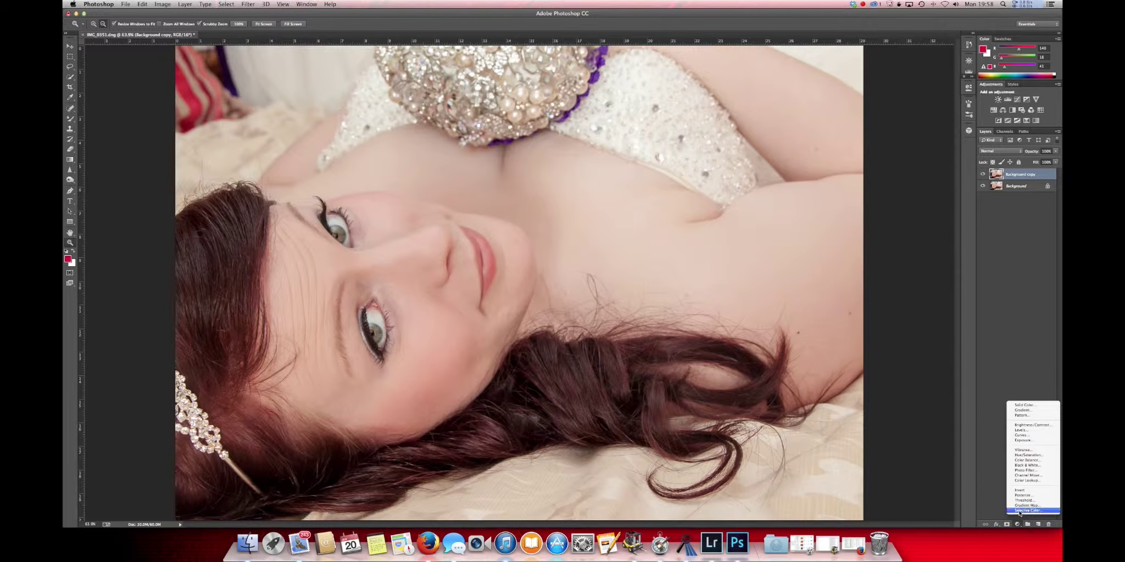
left_click(1026, 426)
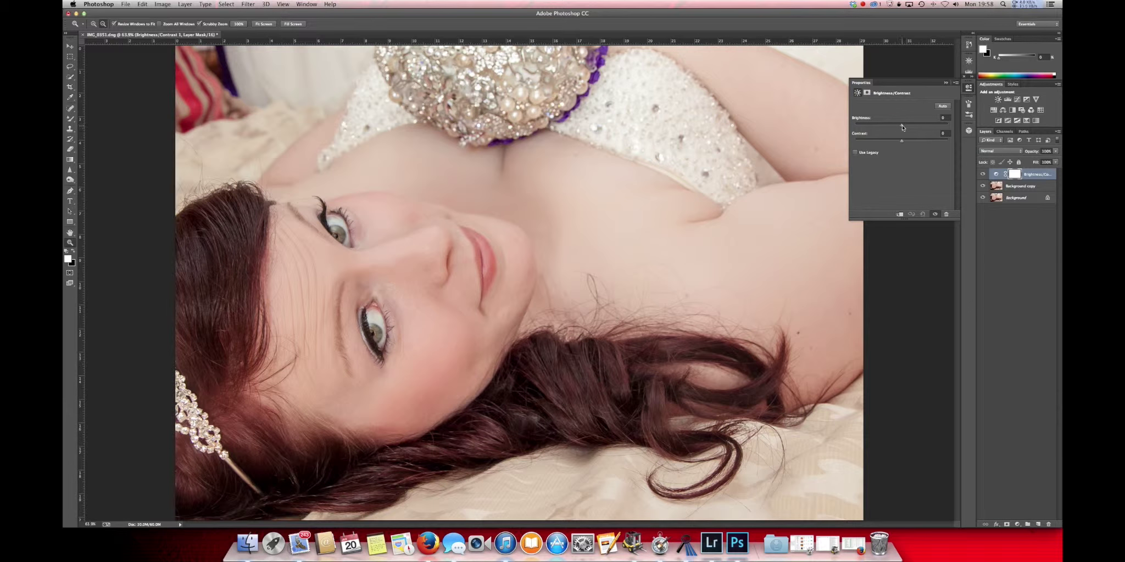
left_click_drag(902, 127, 915, 127)
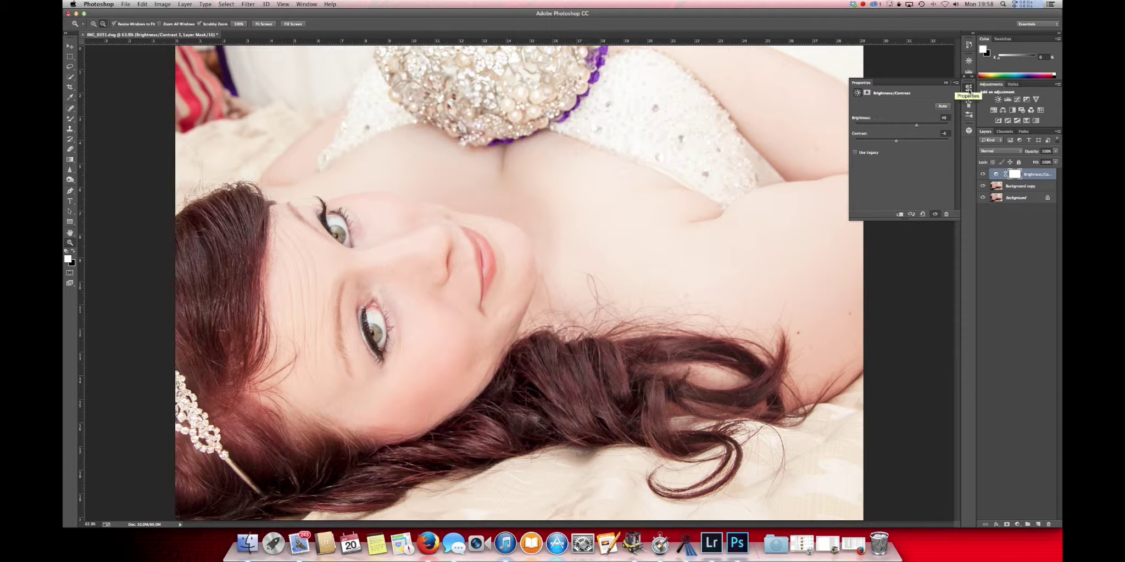
left_click(968, 89)
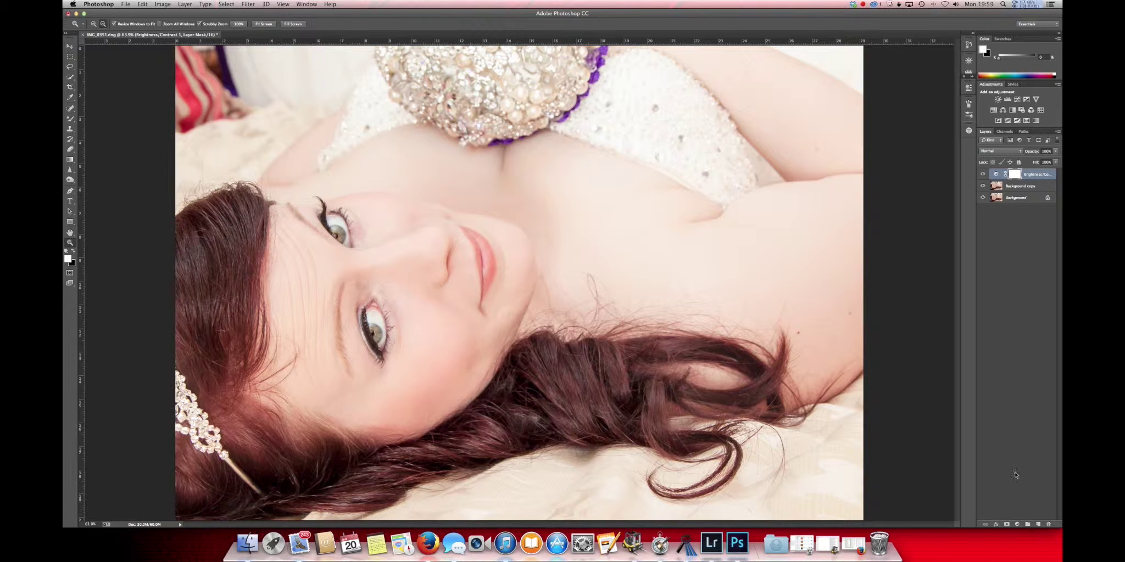
Add a Curves 1 adjustment layer with its upper curve point lifted slightly to brighten highlights
left_click(1017, 524)
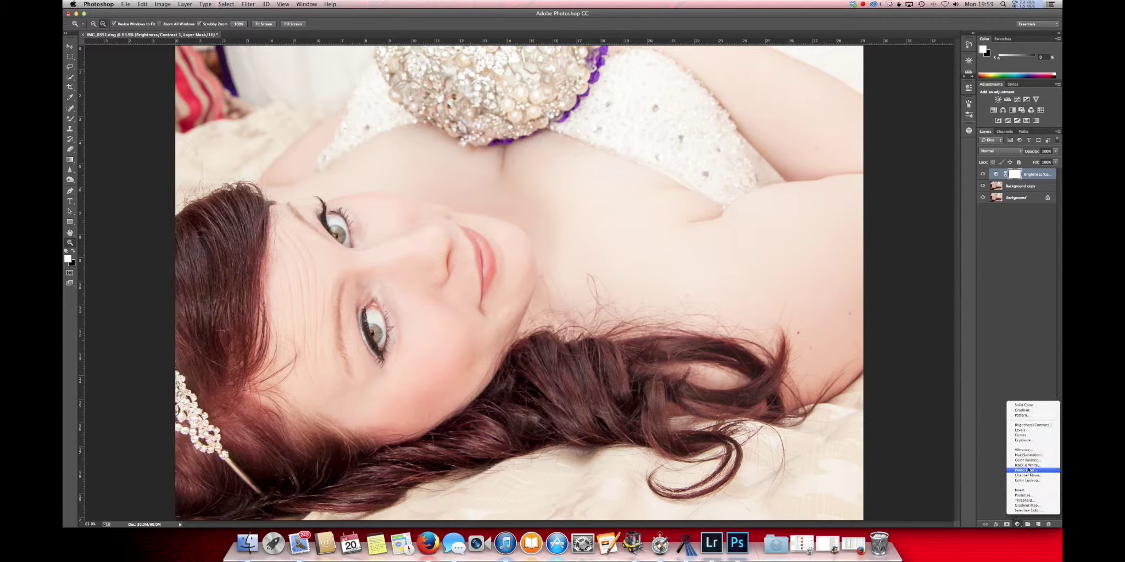
left_click(1026, 435)
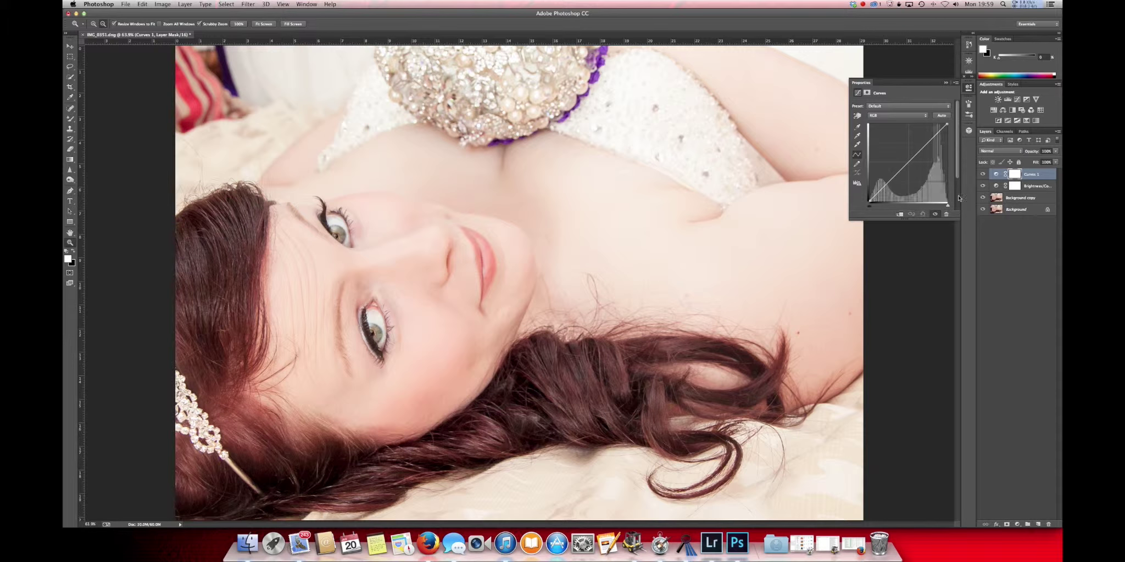
left_click(888, 183)
left_click(932, 138)
left_click_drag(932, 137, 932, 135)
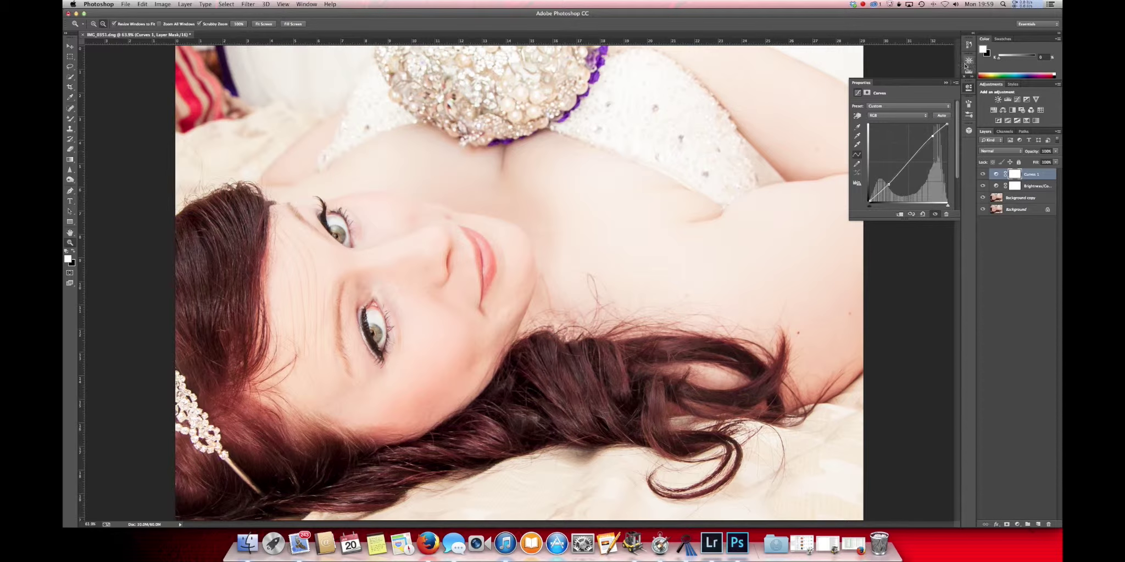
left_click(968, 90)
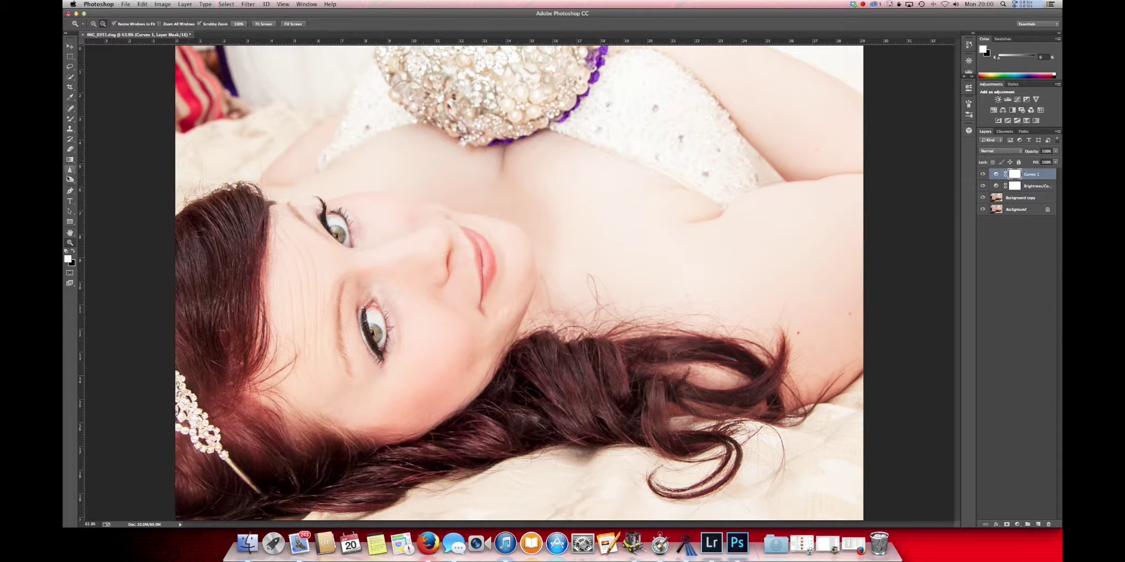
Select the Spot Healing Brush and shrink it from 40 to 30
key("b")
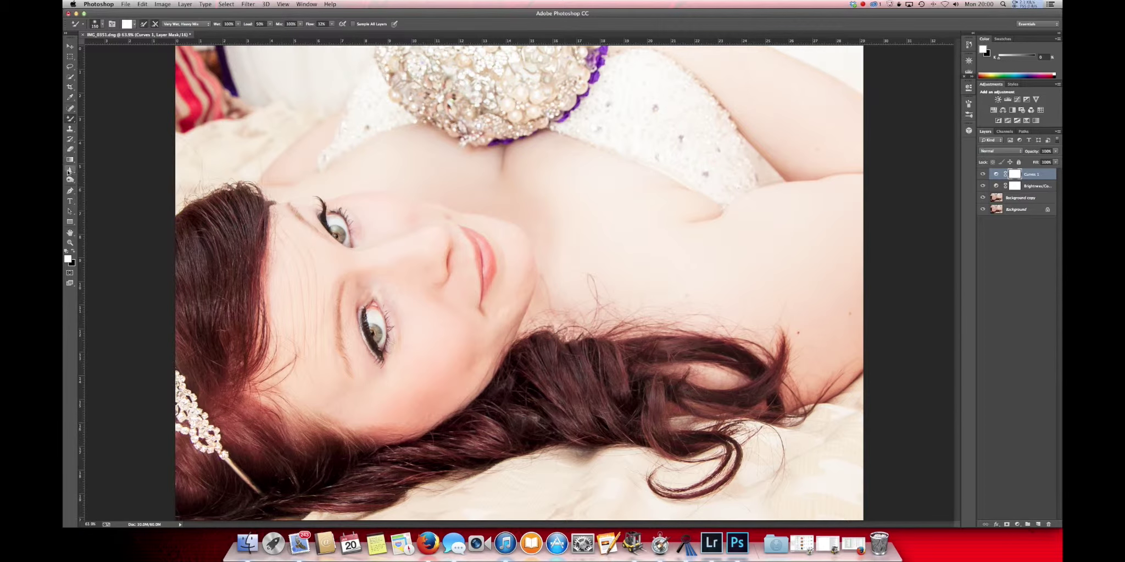
left_click(70, 160)
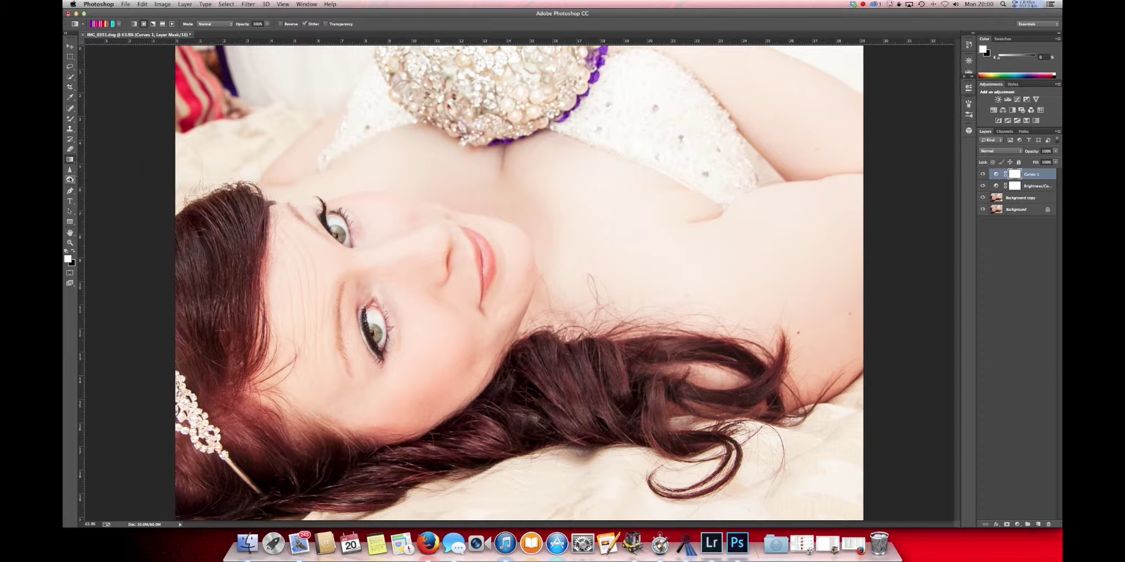
left_click(69, 149)
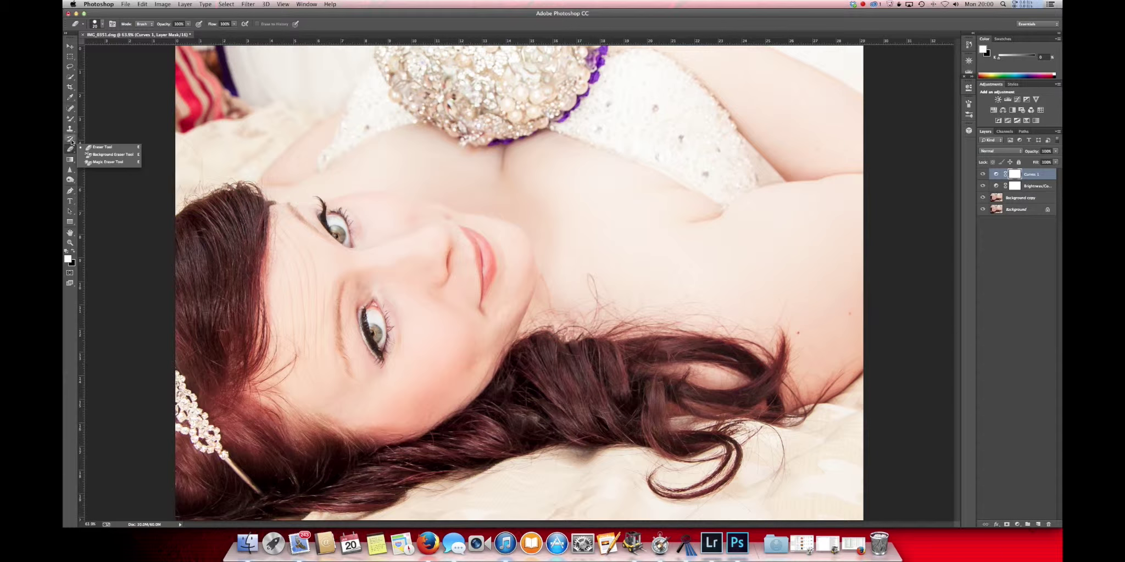
left_click(72, 125)
left_click(70, 108)
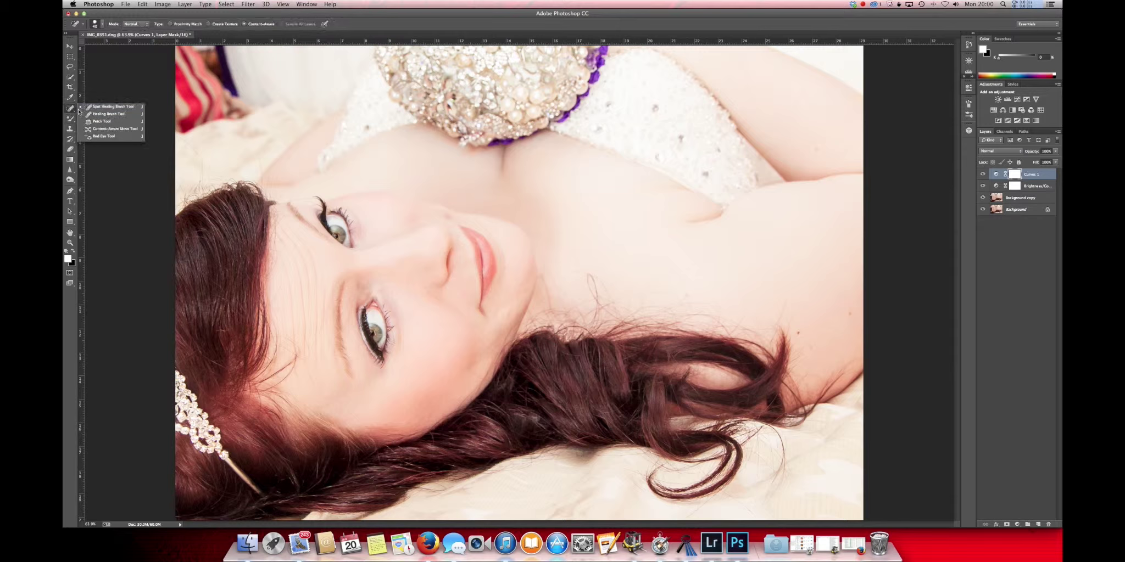
left_click(105, 107)
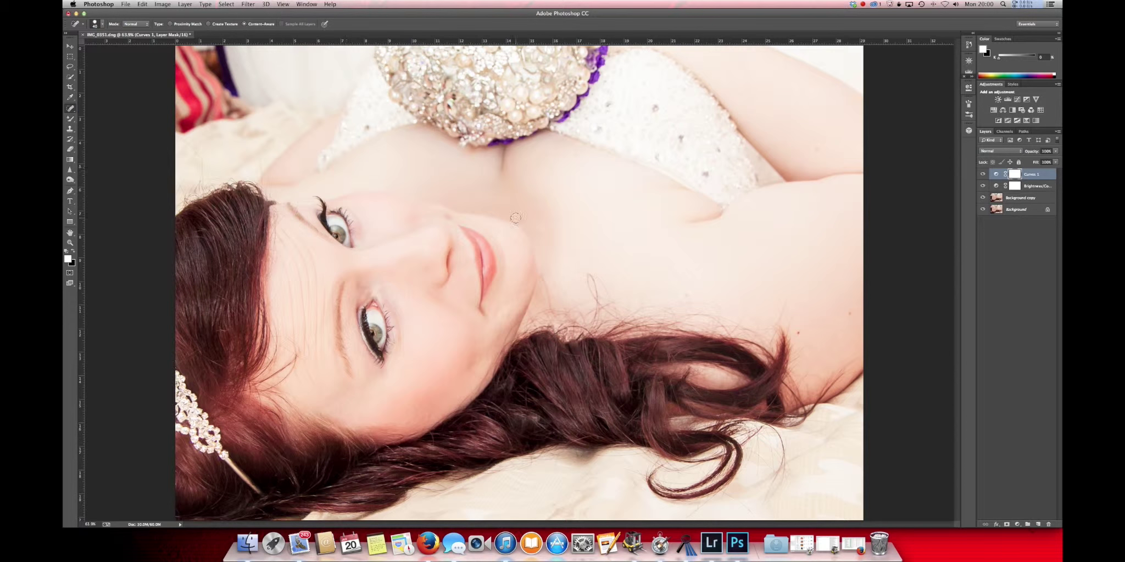
key("bracketleft")
On the Background copy layer, heal the red skin spots and the chin blemish, resizing the brush between 30 and 40
left_click(999, 201)
left_click(799, 333)
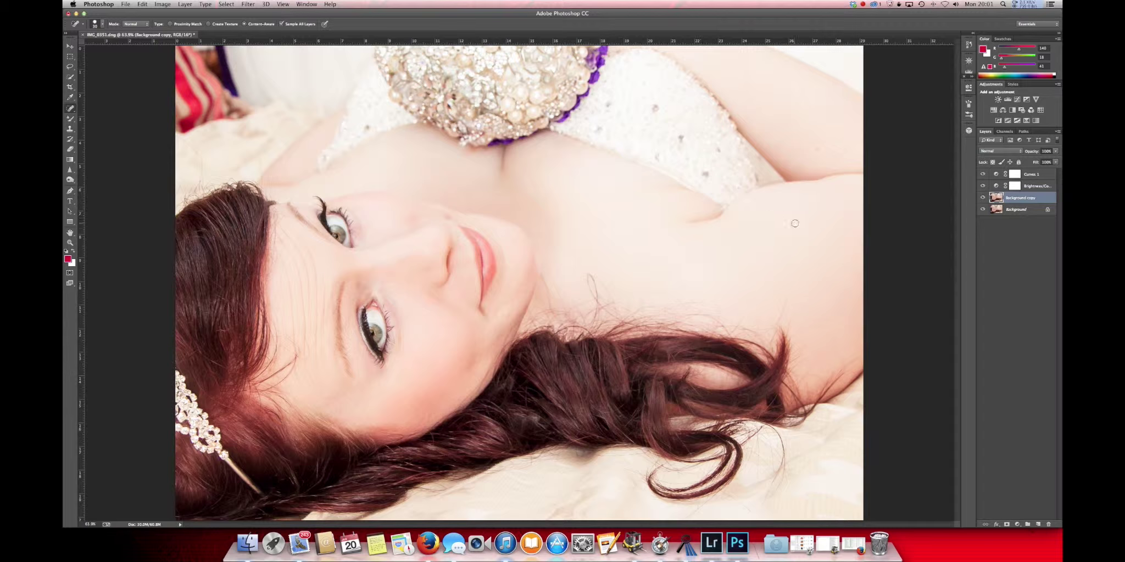
left_click(815, 154)
key("bracketright")
left_click(508, 314)
key("bracketleft")
Switch to the Mixer Brush with a Wet setting, zoom into the face, and shrink it from 150 to 90
left_click(70, 109)
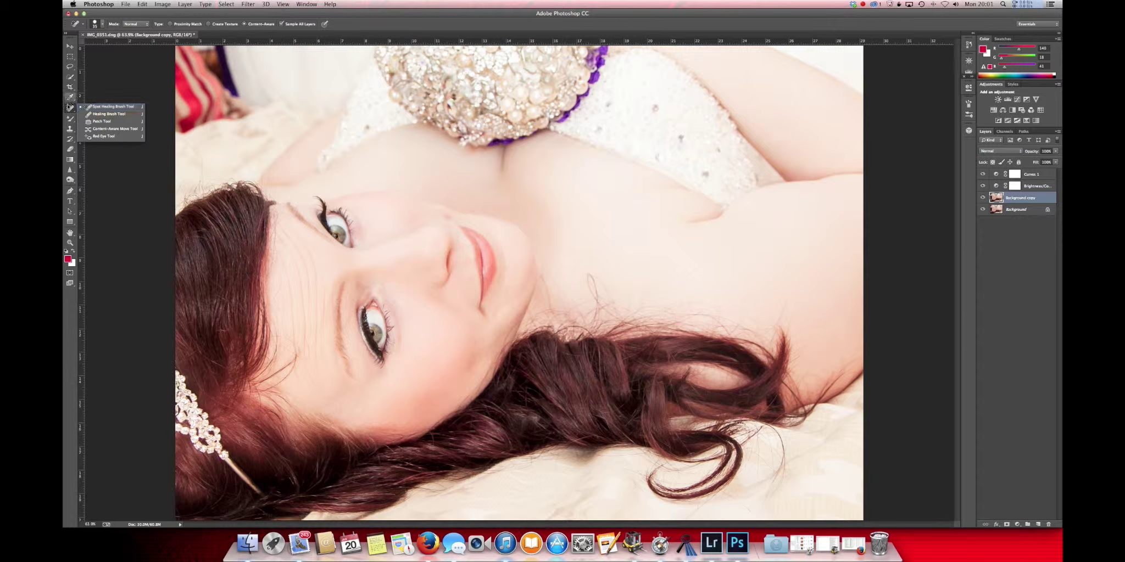
left_click(70, 118)
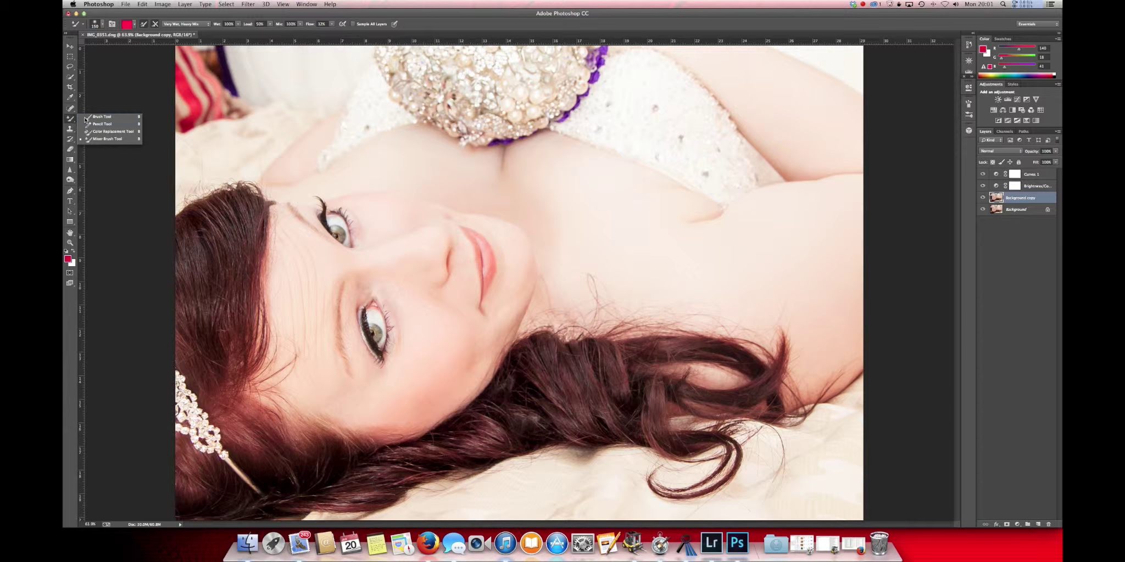
left_click(104, 139)
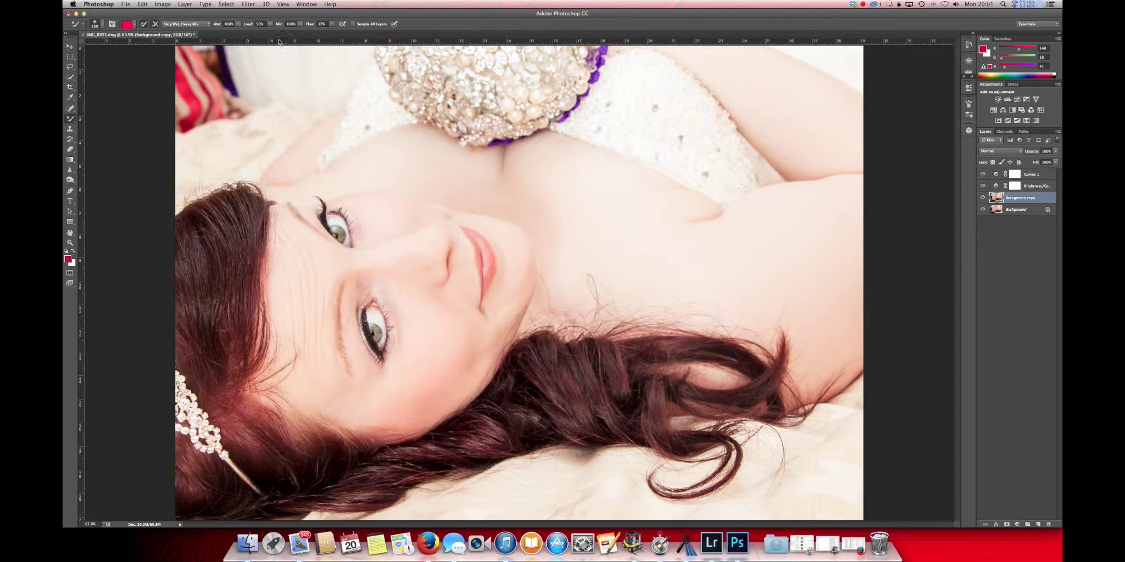
left_click(228, 24)
key("Return")
scroll(332, 311, "down", 3)
scroll(332, 311, "down", 2)
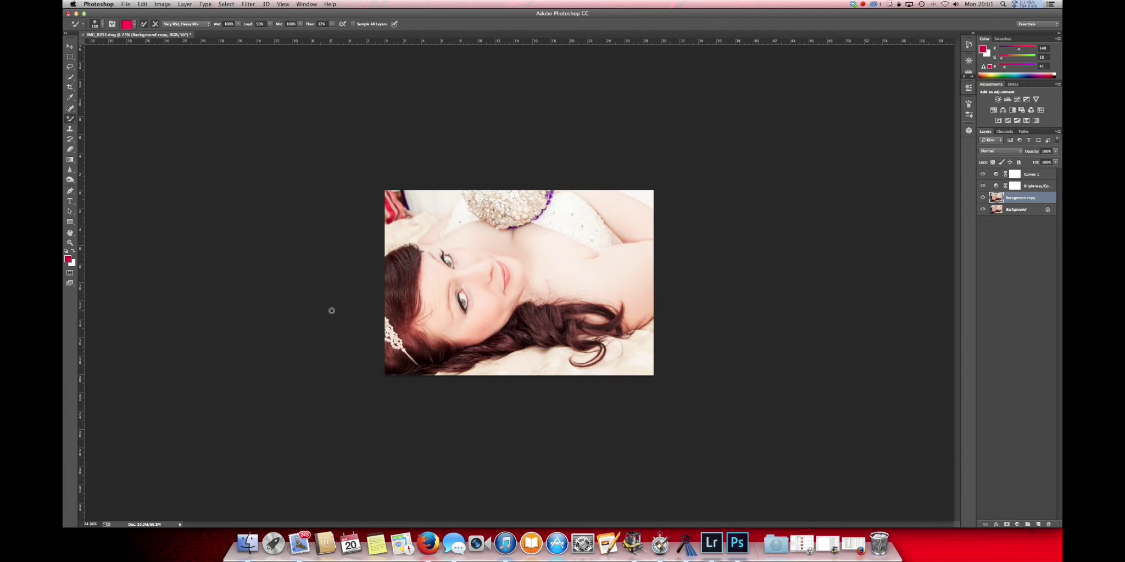
scroll(331, 311, "up", 4)
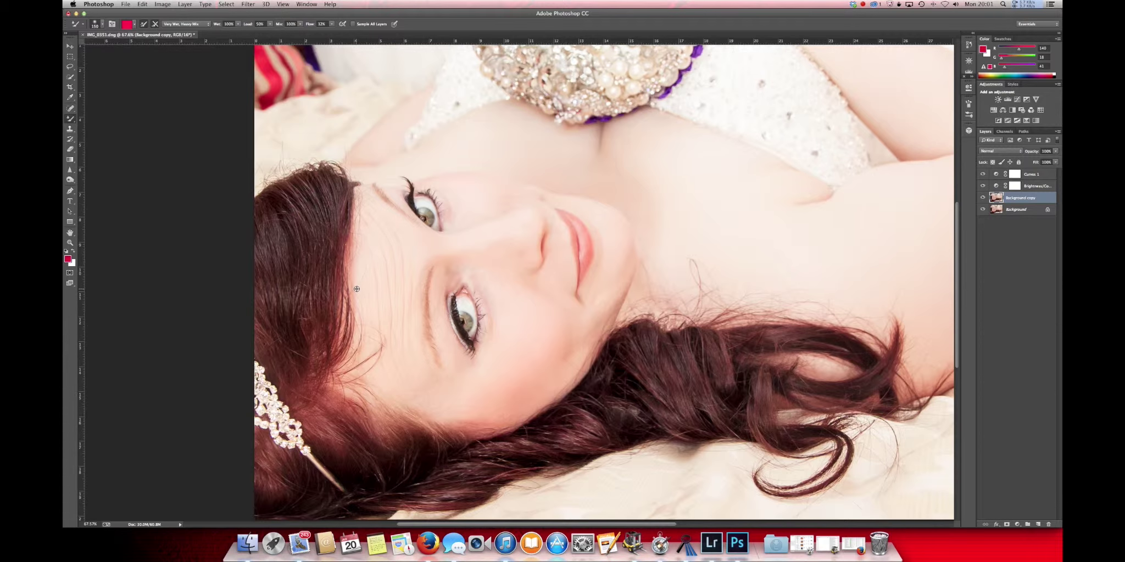
scroll(356, 289, "up", 2)
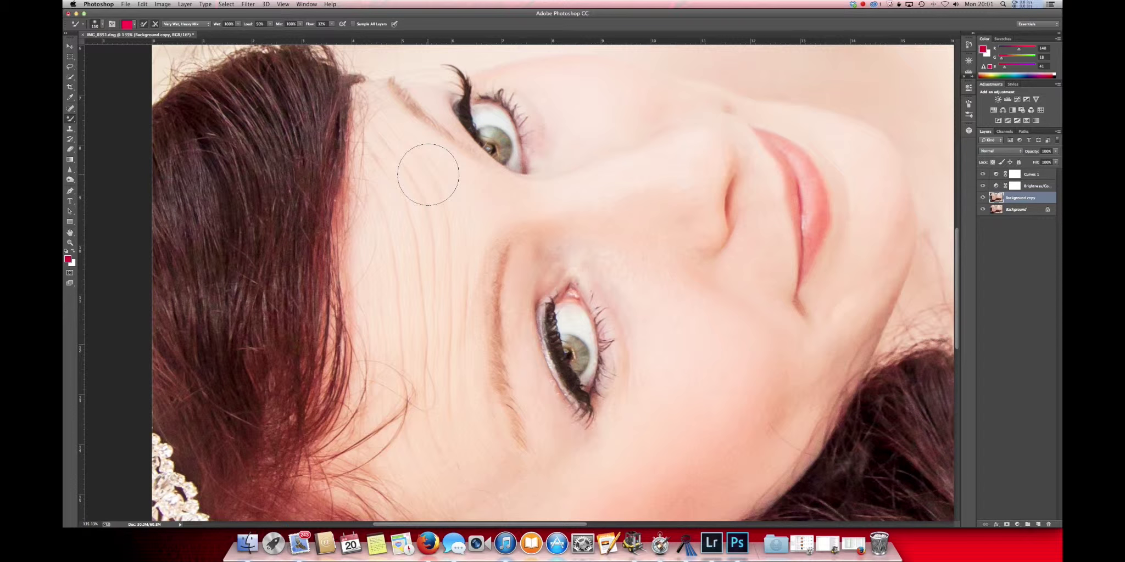
key("bracketleft")
key("bracketleft")
key("bracketleft")
Zoom in and out on the bride's face to check the skin smoothing
scroll(478, 380, "down", 5)
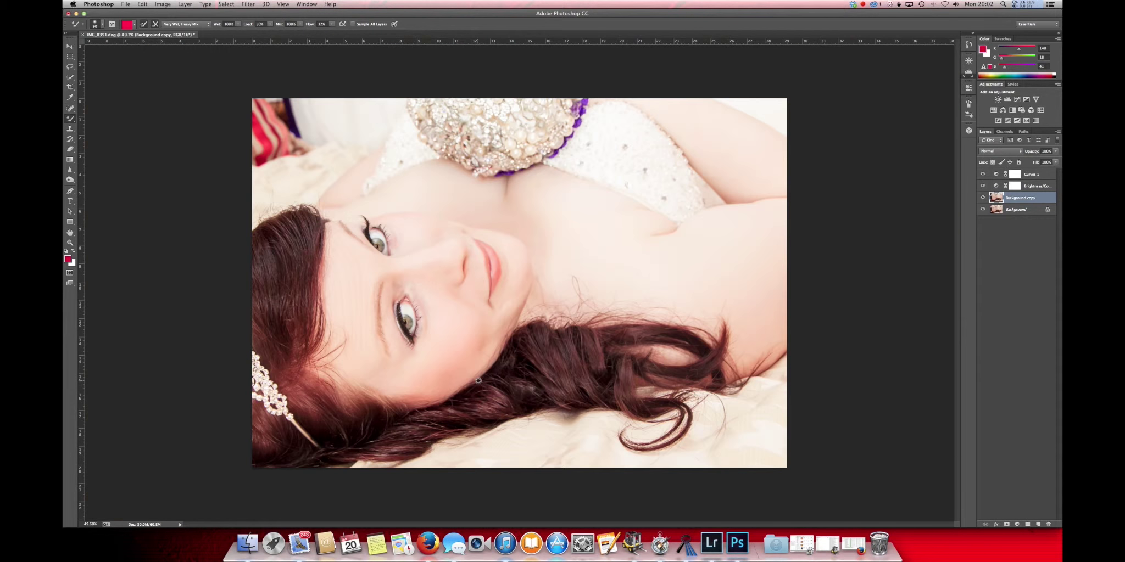
scroll(471, 379, "up", 5)
scroll(471, 379, "down", 2)
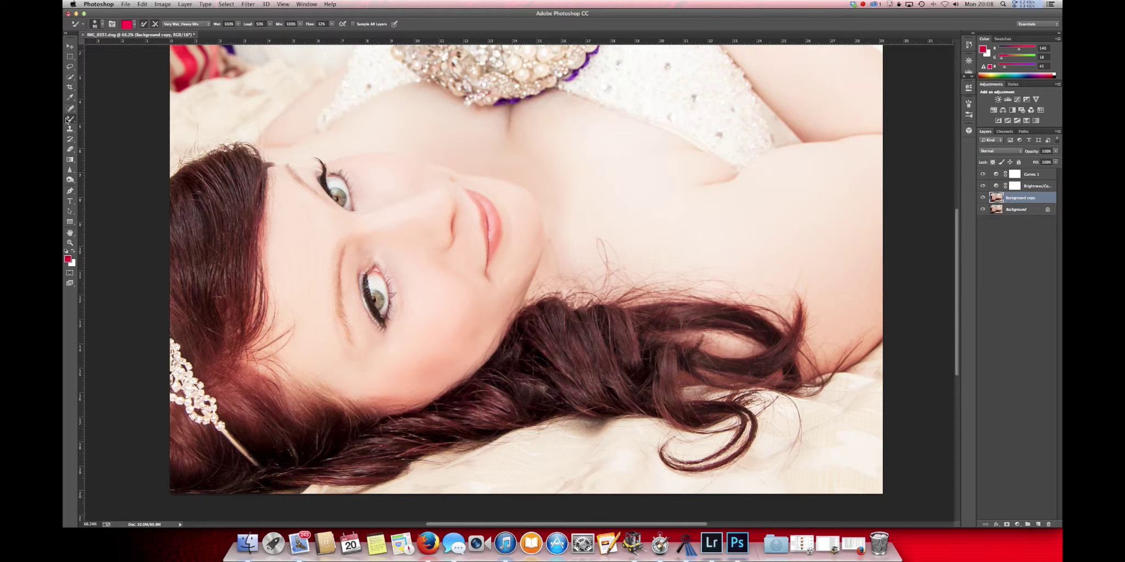
Select the Sharpen tool, zoom in on the eyes, and shrink it to 125
left_click(69, 169)
left_click(96, 175)
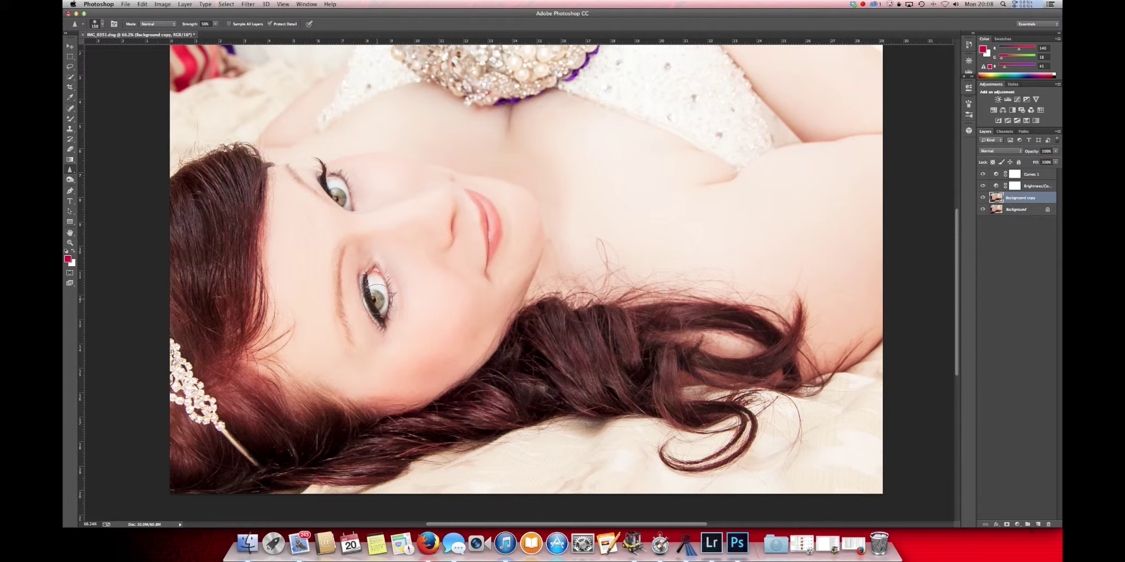
scroll(375, 291, "down", 3)
scroll(377, 296, "up", 6)
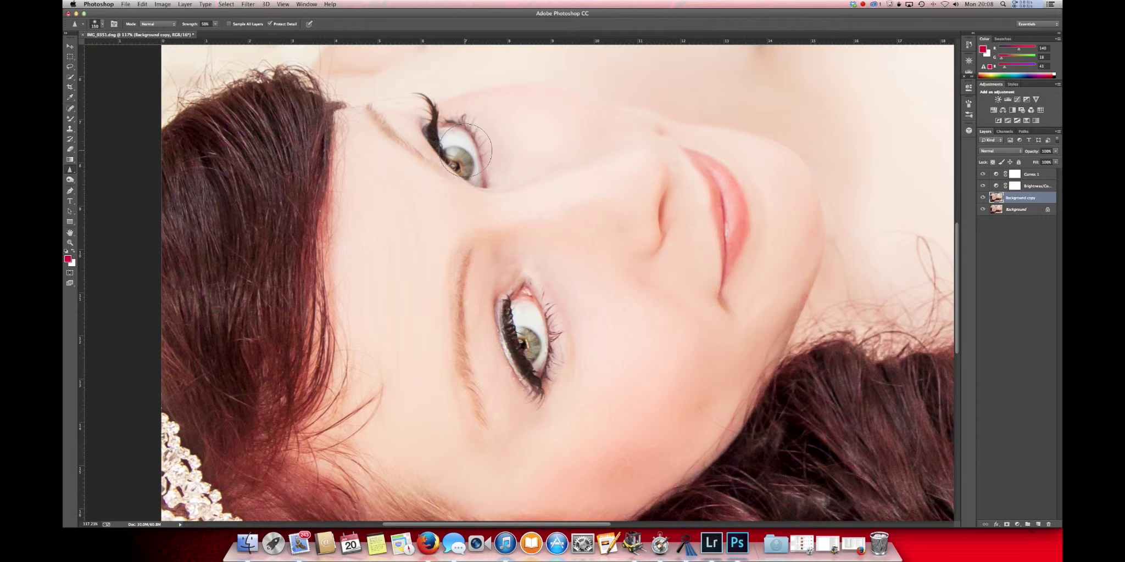
key("bracketleft")
Sharpen the upper eye's iris, then undo the overdone sharpening twice
left_click(464, 147)
left_click(142, 5)
left_click(147, 13)
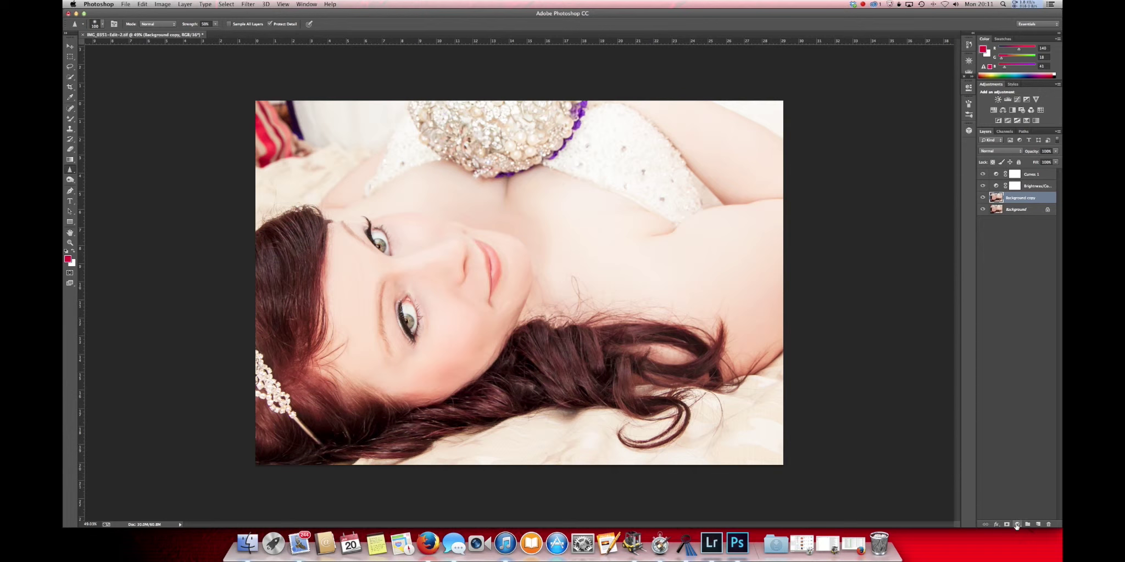
Add a Hue/Saturation adjustment layer with saturation lowered to -6
left_click(1017, 525)
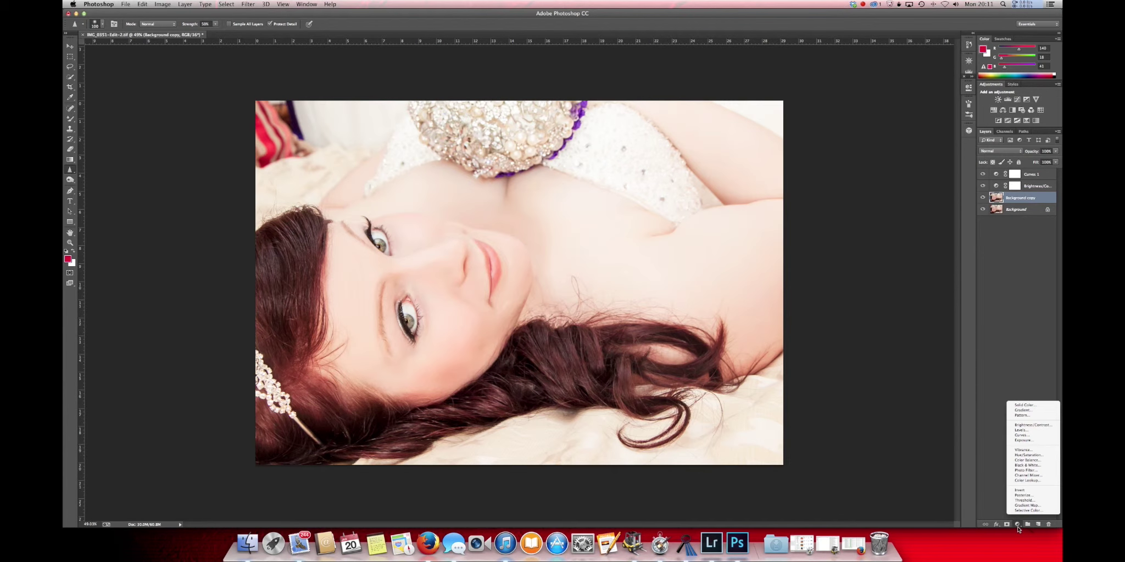
left_click(1028, 455)
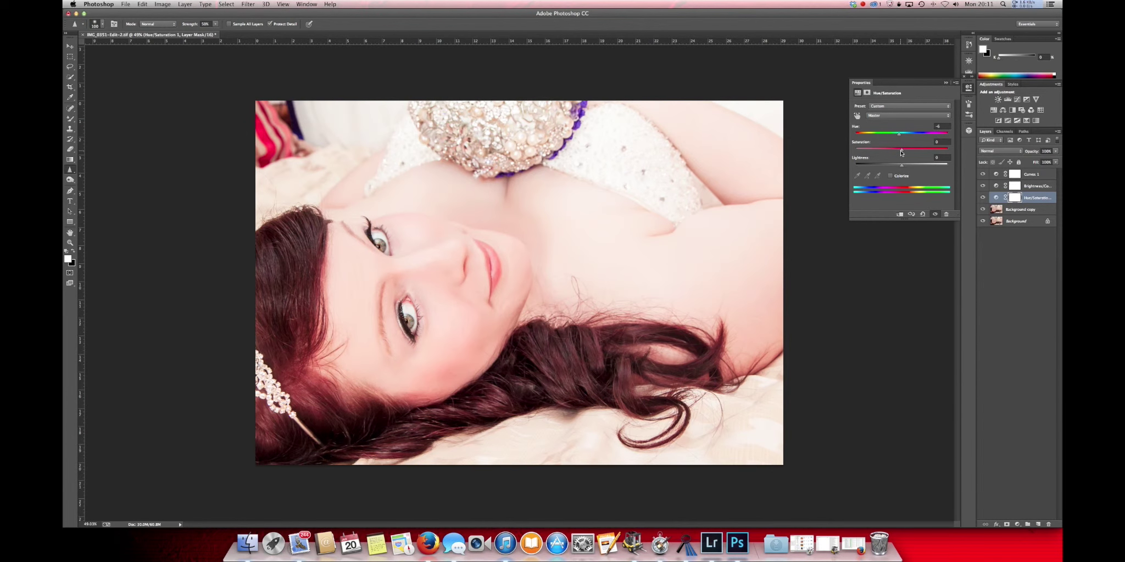
left_click_drag(901, 153, 891, 153)
left_click(969, 89)
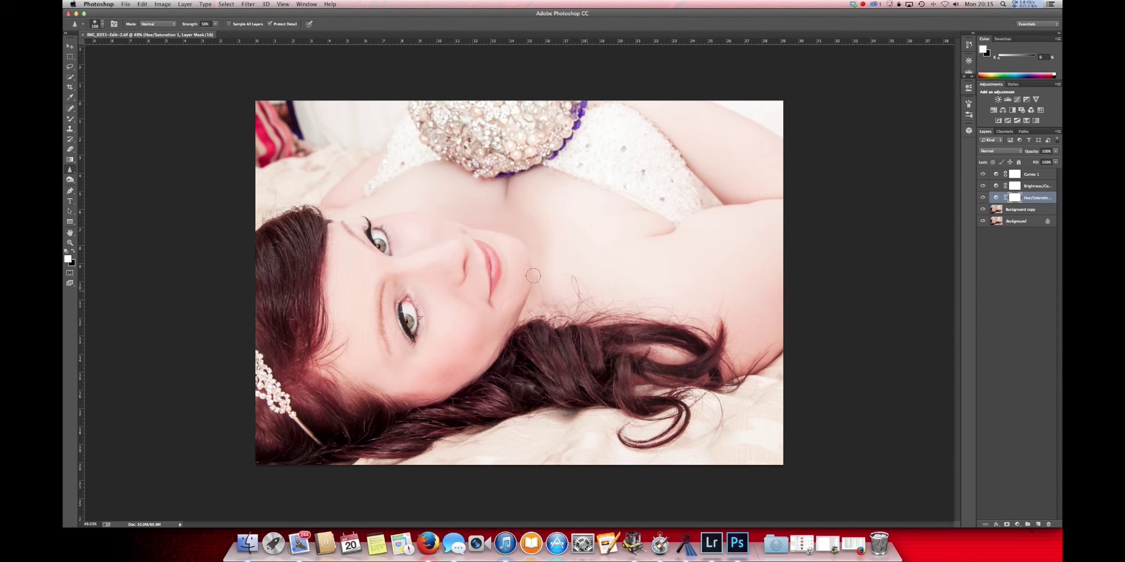
Save the image as a TIFF and return to Lightroom to see the edit
left_click(127, 4)
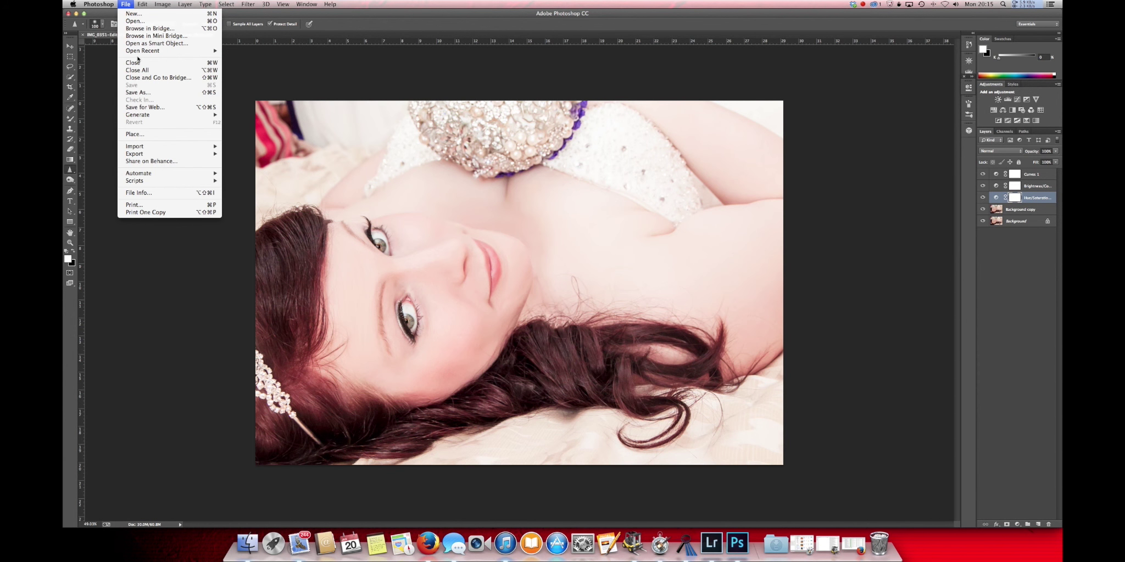
left_click(342, 134)
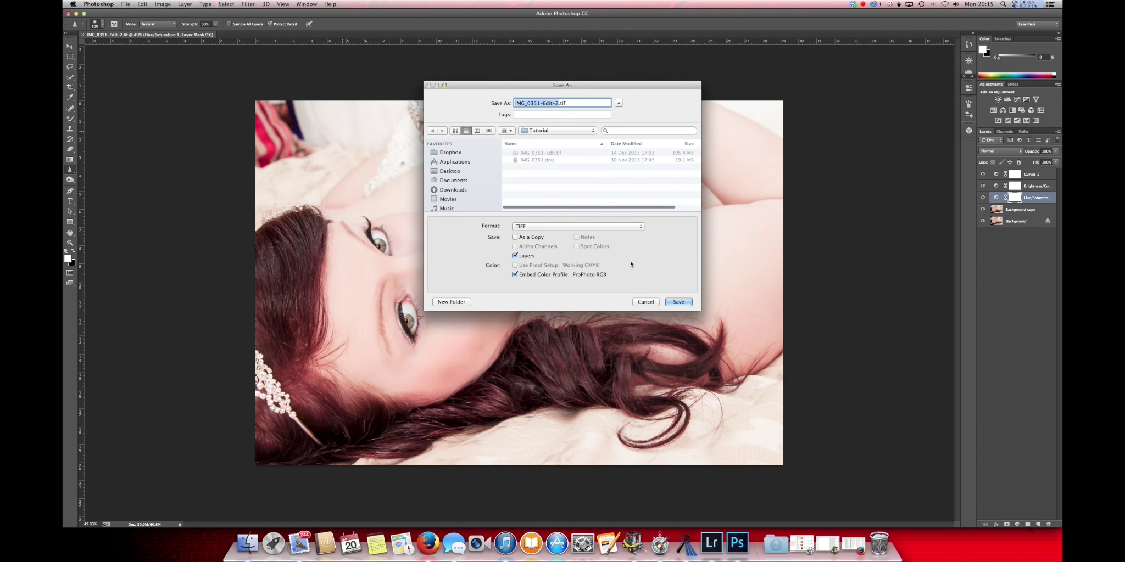
left_click(678, 302)
left_click(615, 169)
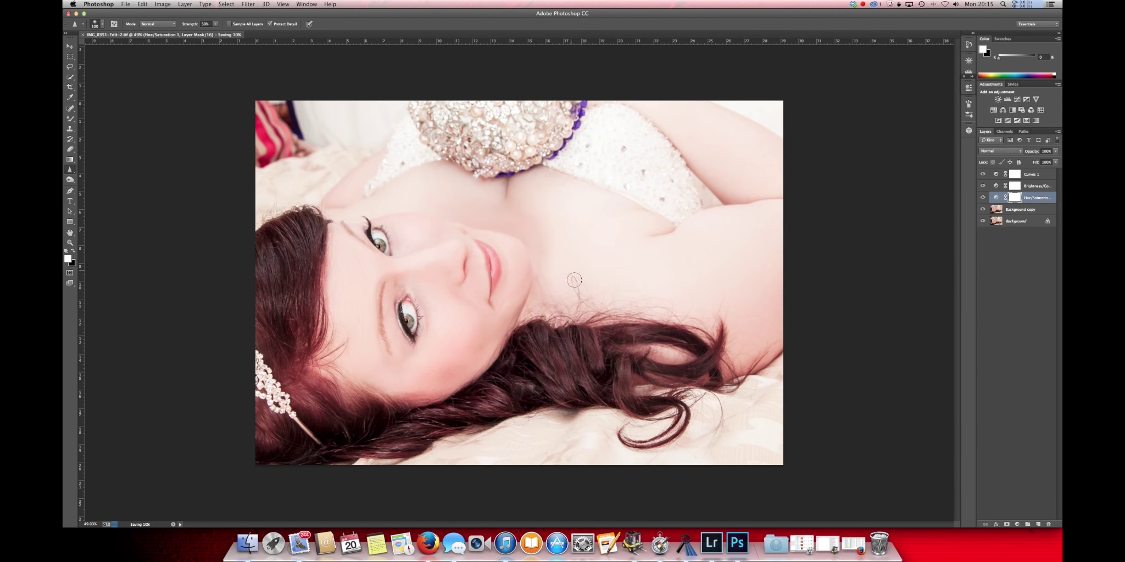
left_click(711, 544)
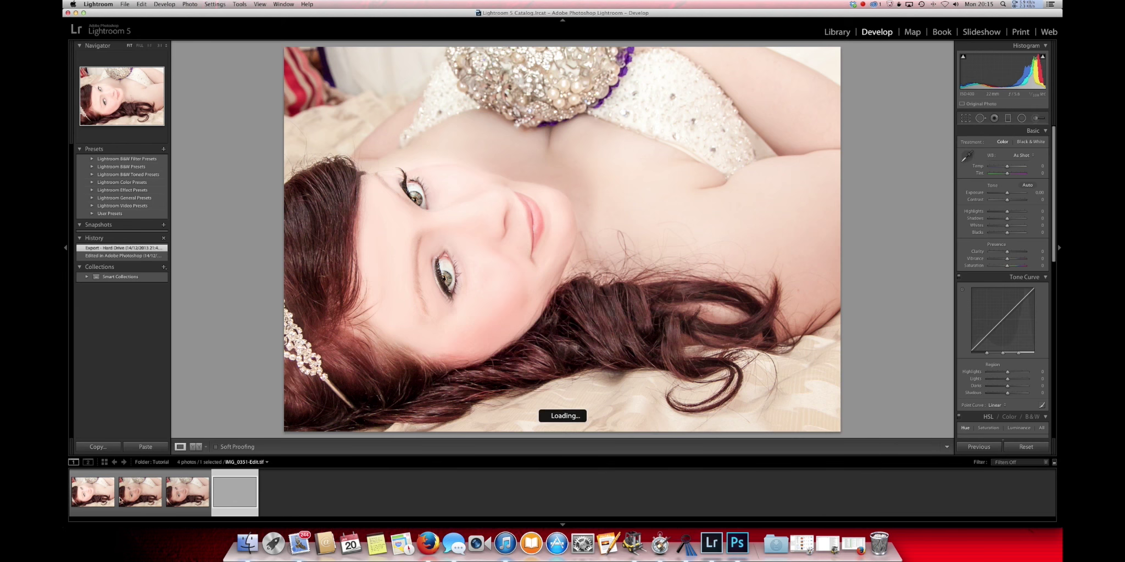